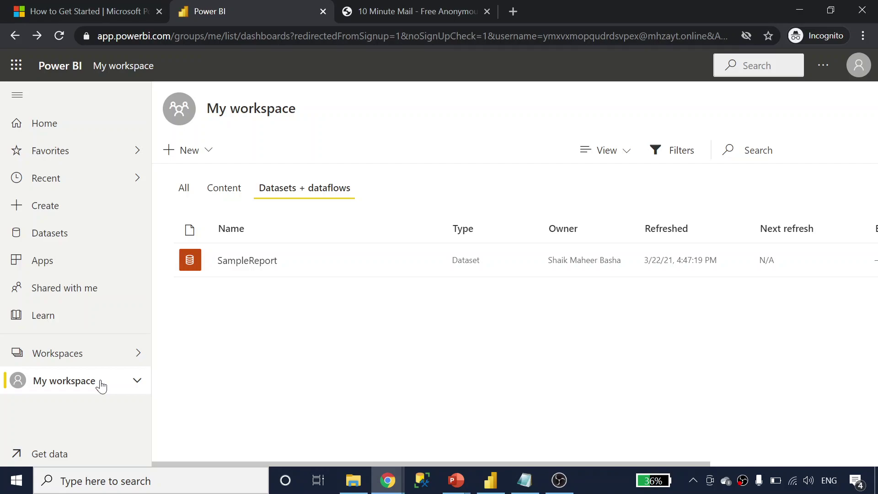
- Switch to the PowerPoint slide, draw a bracket beside Reports through Workbooks, mark Workspaces, and return to the Power BI service
key("alt+Tab")
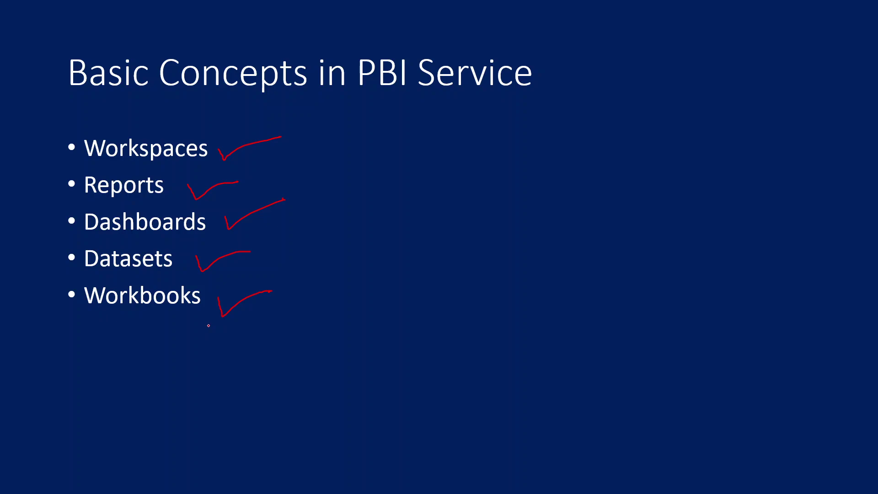
mouse_move(299, 177)
left_mouse_down()
mouse_move(303, 241)
mouse_move(325, 241)
mouse_move(295, 327)
mouse_move(276, 328)
left_mouse_up()
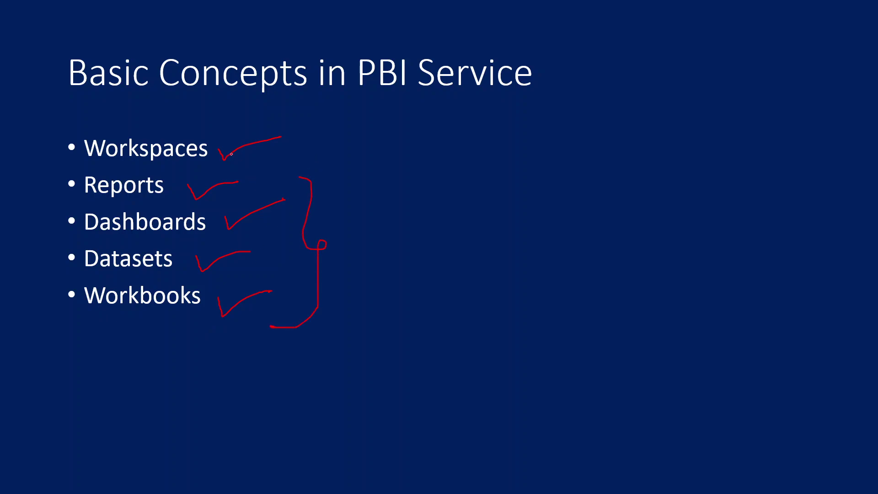
left_click_drag(219, 162, 288, 160)
key("alt+Tab")
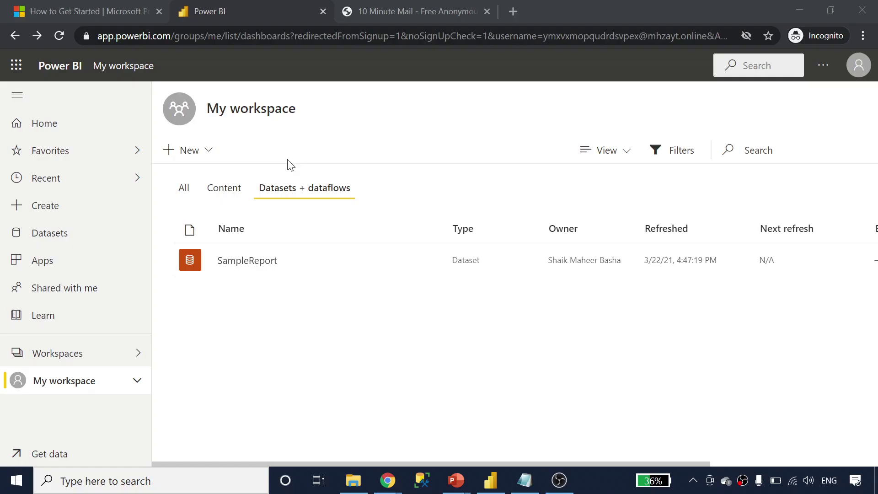
- Look through the list of available workspaces and the contents of My workspace
left_click(73, 358)
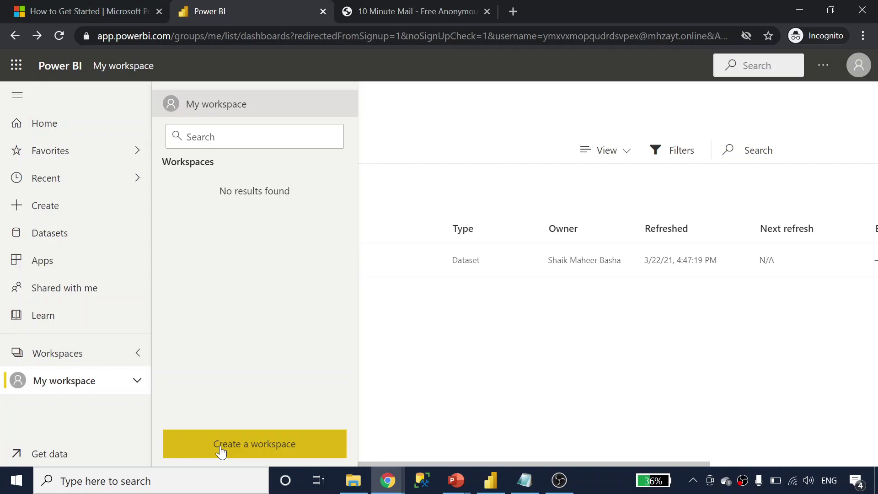
left_click(76, 388)
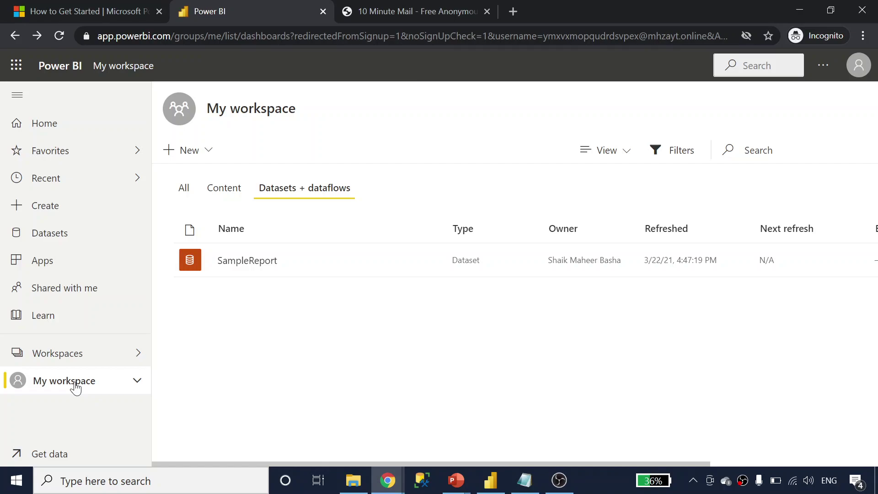
left_click(72, 356)
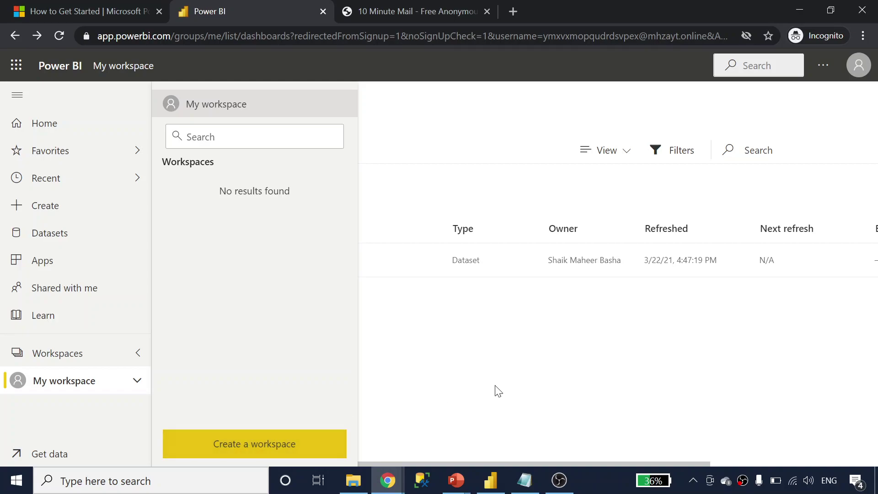
left_click(521, 382)
- View SampleReport in Power BI Desktop, then list all My workspace items in the service and examine their report and dataset types
left_click(490, 480)
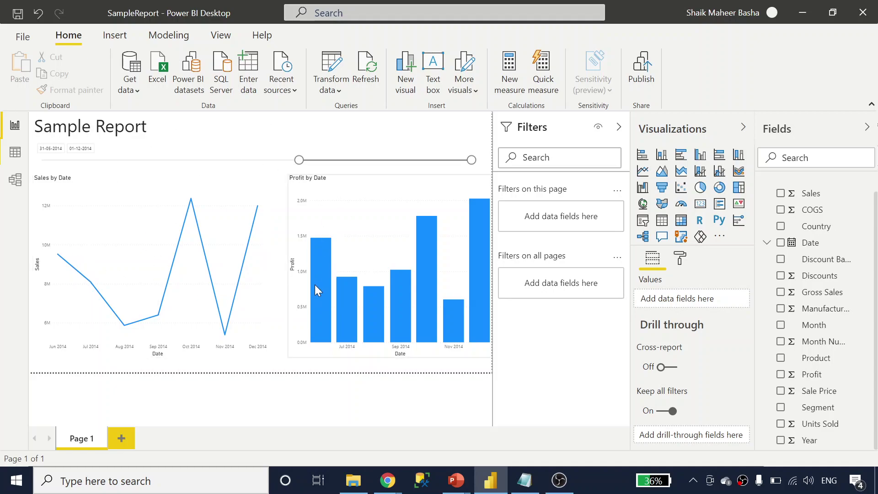
mouse_move(145, 237)
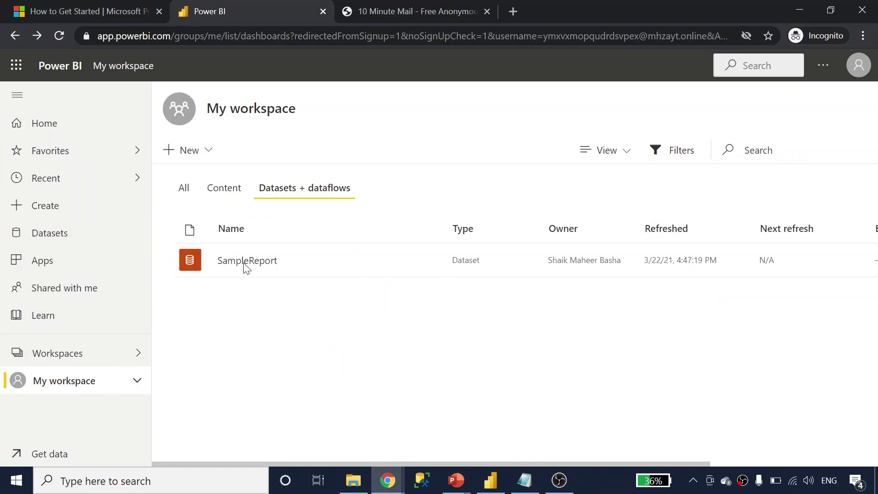
left_click(182, 191)
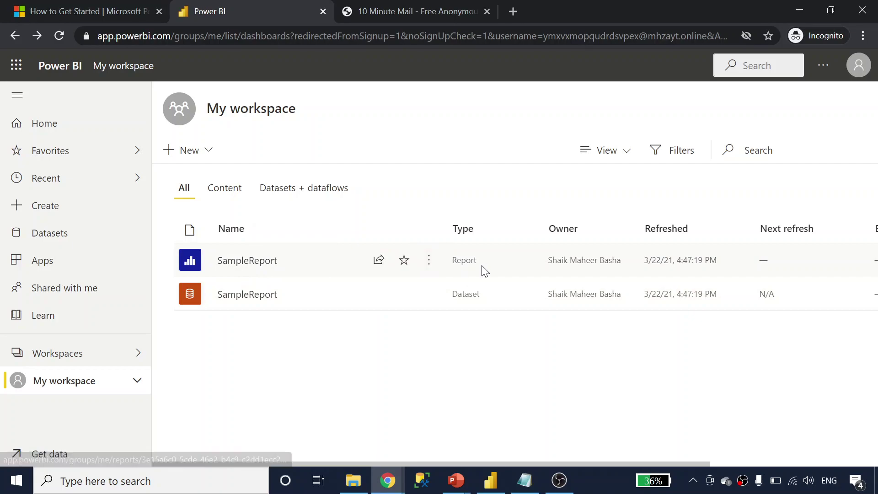
left_click_drag(487, 268, 453, 264)
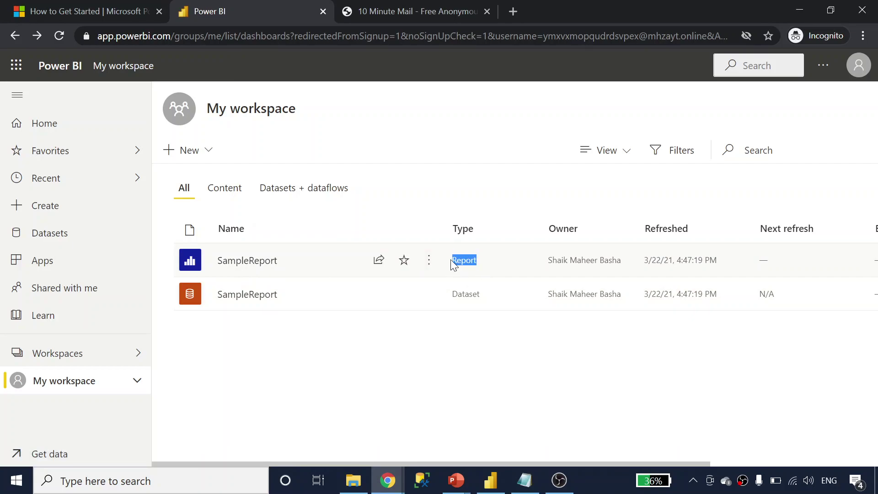
left_click_drag(481, 298, 452, 295)
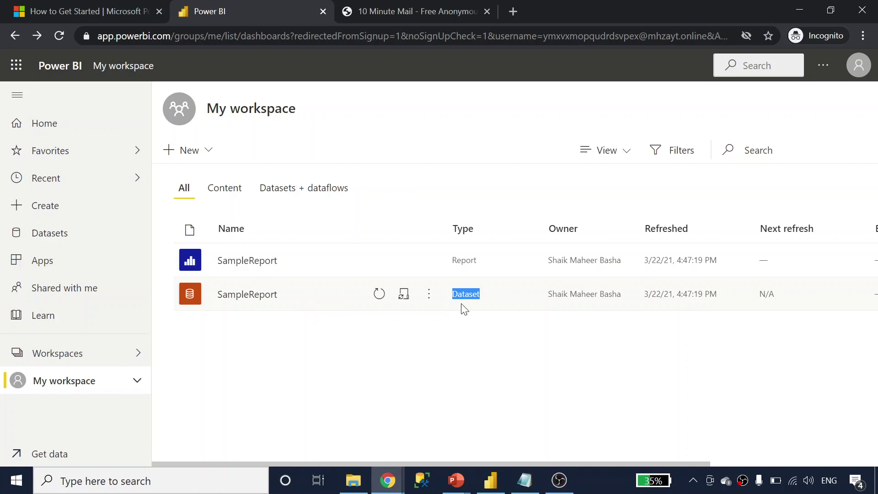
- Switch to Power BI Desktop and show the rows of the financials table in Data view
key("alt+Tab")
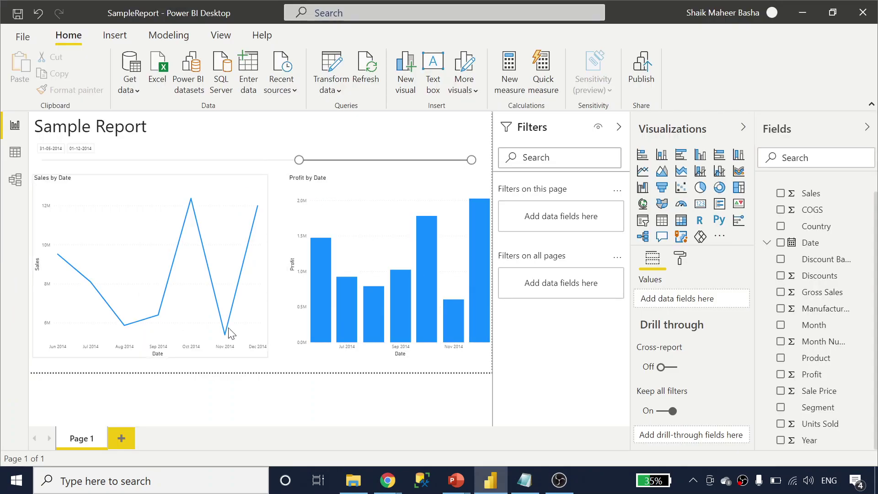
left_click(15, 153)
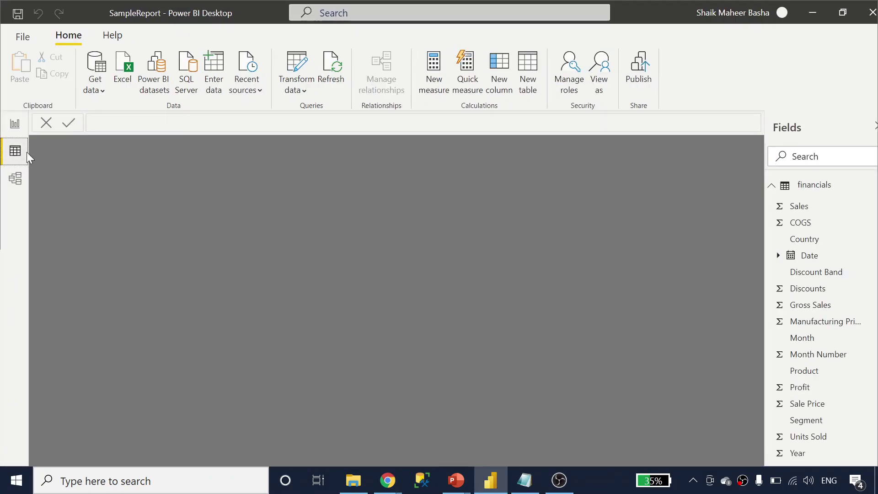
left_click(803, 192)
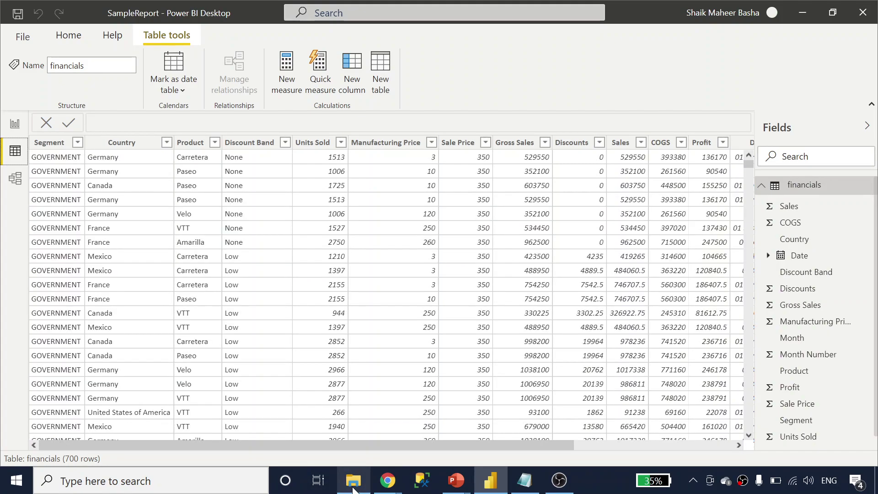
- Switch to File Explorer and locate the source workbook Financial Sample.xlsx in the Power BI Playlist folder
left_click(354, 485)
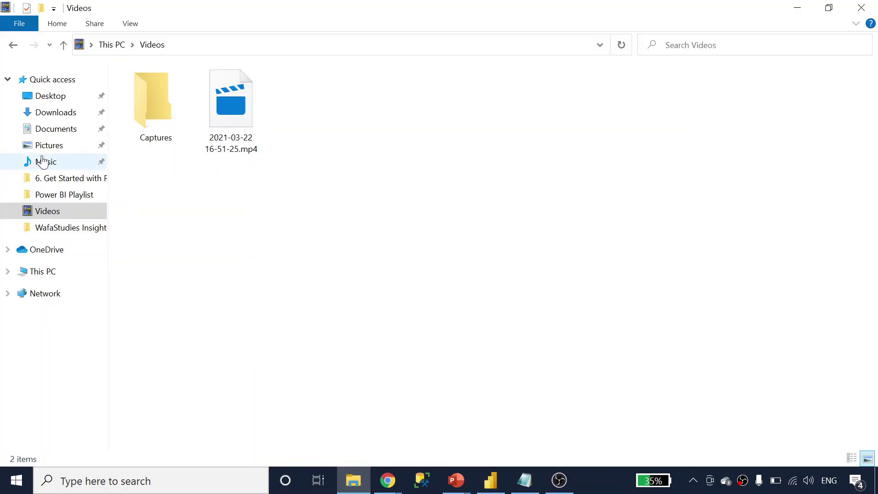
left_click(70, 182)
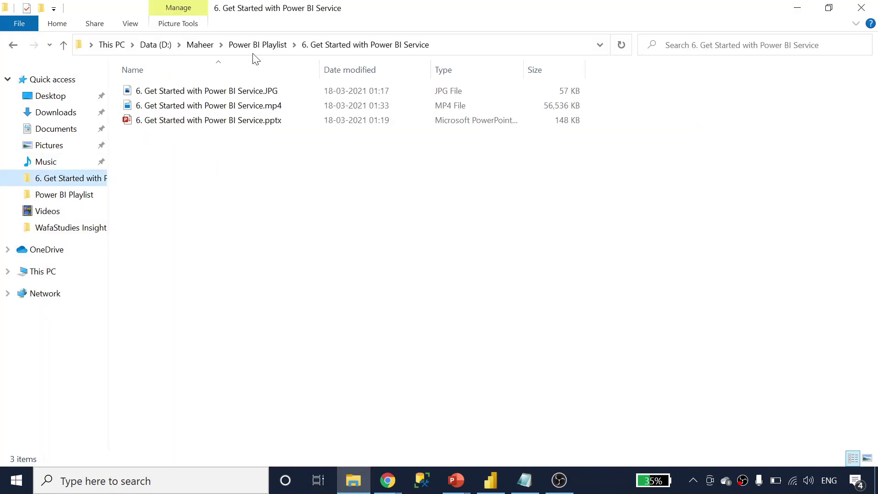
left_click(257, 52)
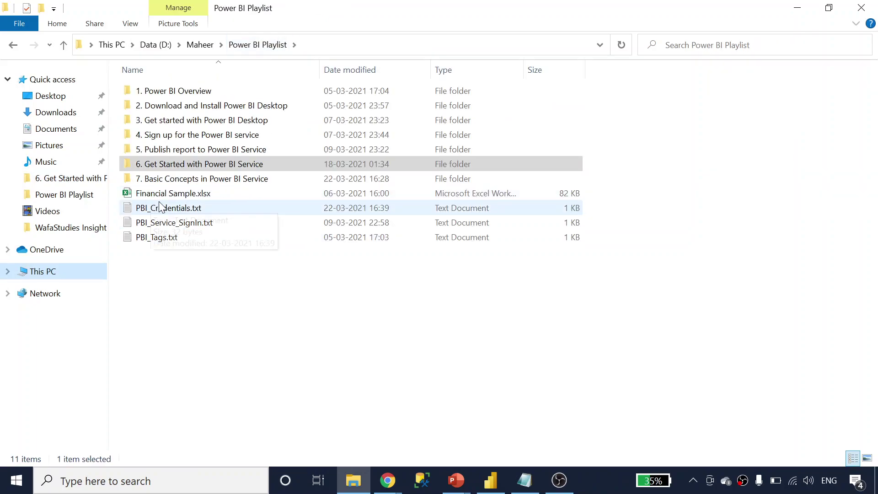
left_click(188, 195)
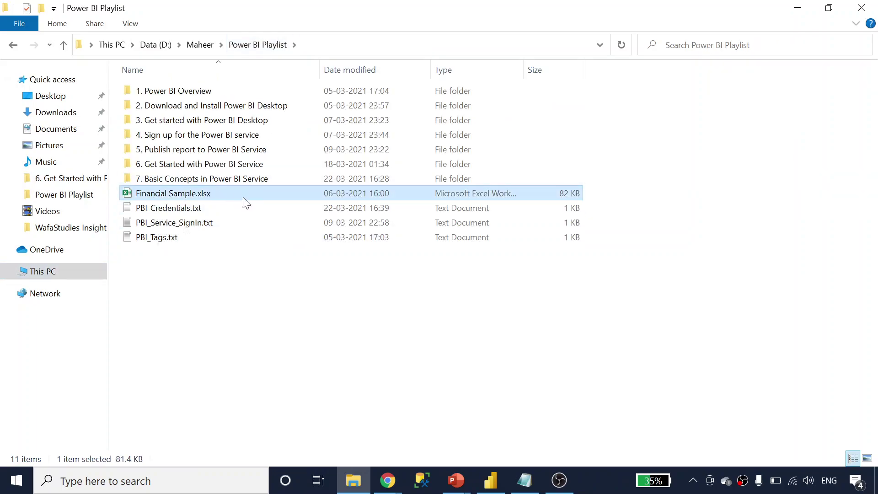
- Return to Power BI Desktop and display the Sample Report page in Report view
key("alt+Tab")
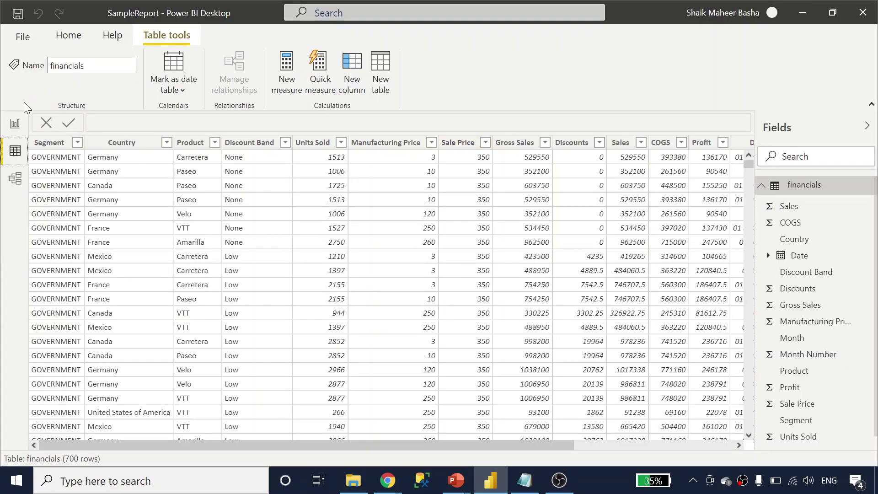
left_click(15, 123)
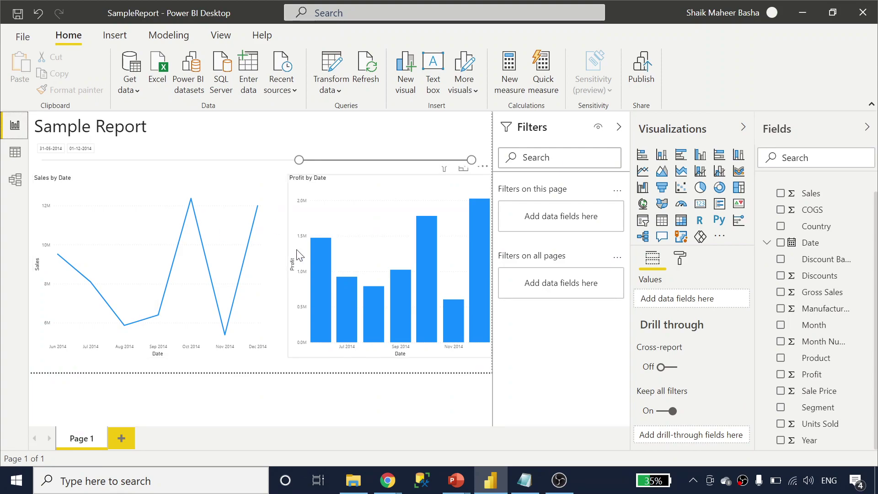
key("alt+Tab")
key("alt+Tab")
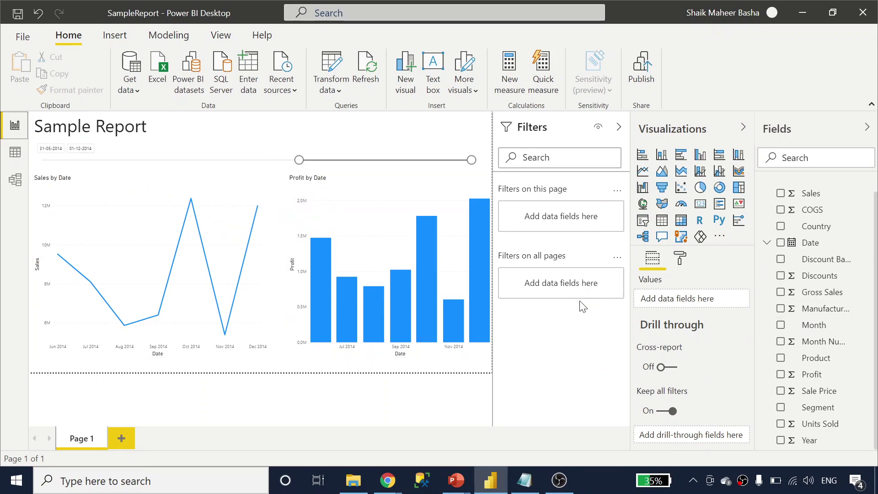
- Switch to the Power BI service in Chrome and examine the SampleReport dataset entry in My workspace
key("alt+Tab")
key("alt+Tab")
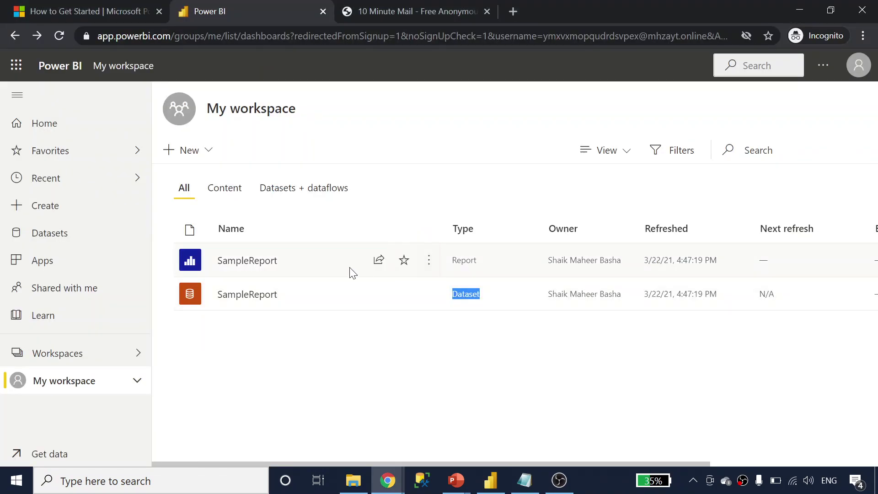
left_click(470, 361)
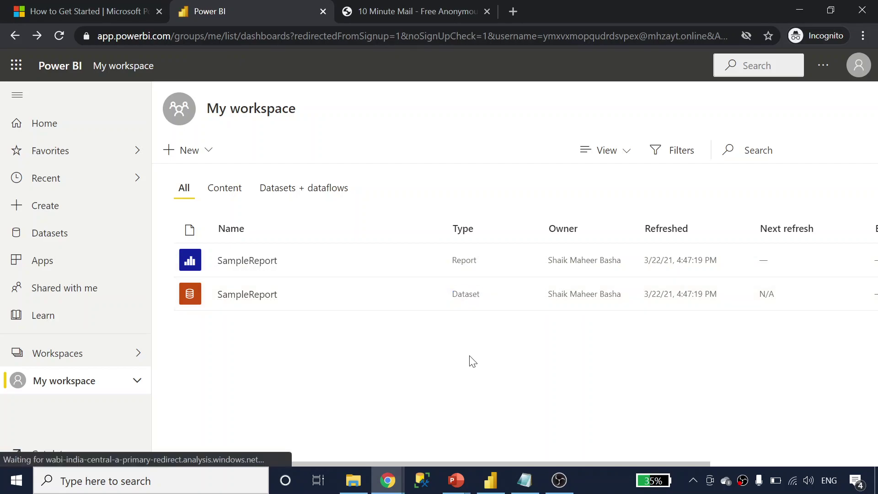
left_click_drag(478, 294, 451, 294)
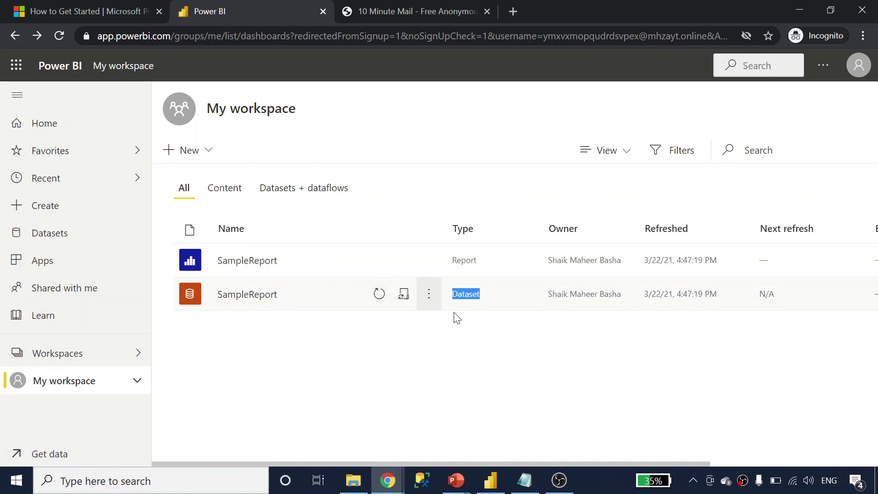
left_click(455, 382)
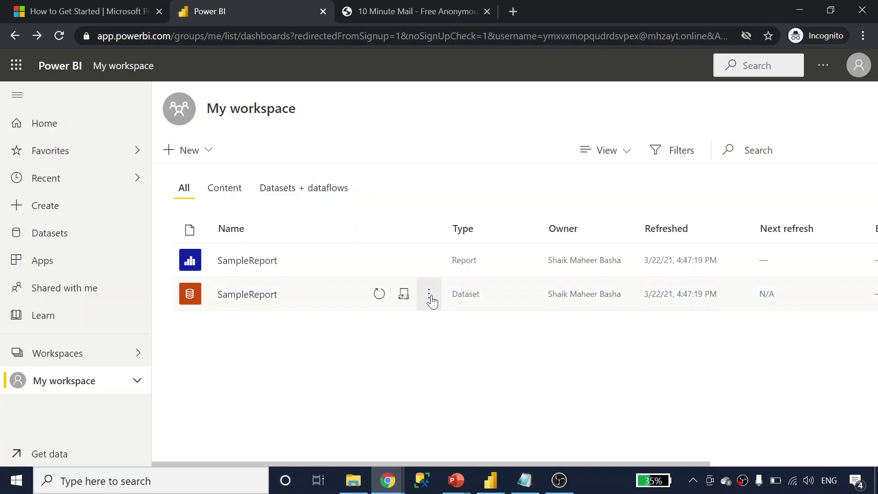
- Create a new report from the SampleReport dataset in My workspace
left_click(431, 297)
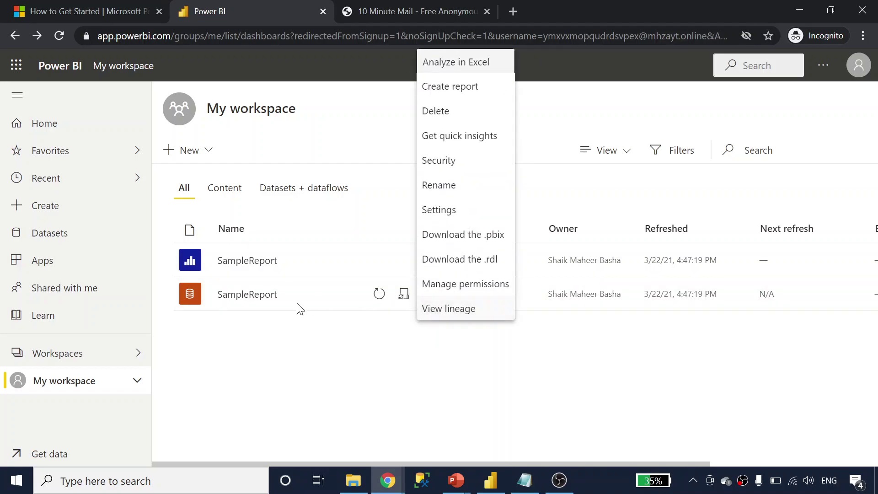
left_click(284, 376)
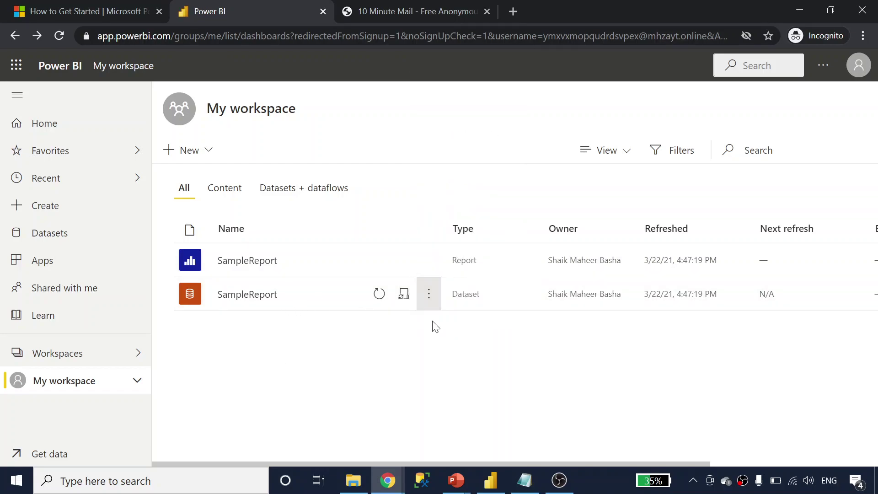
left_click(429, 295)
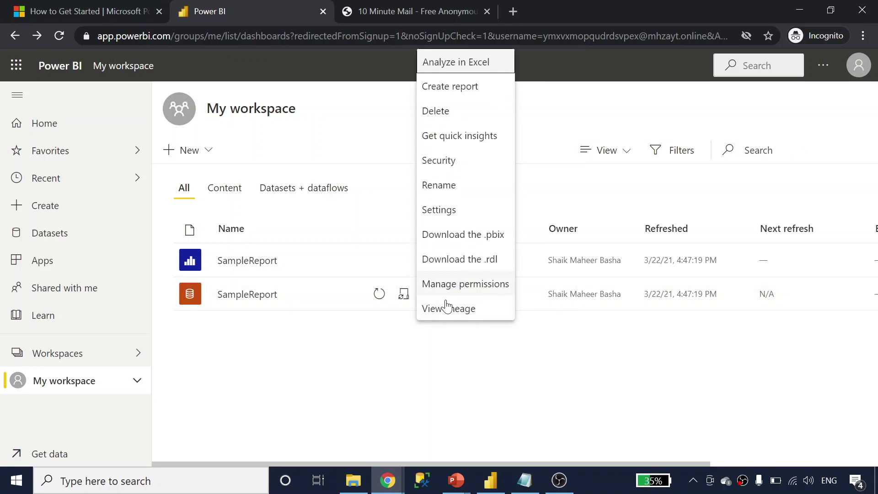
left_click(451, 88)
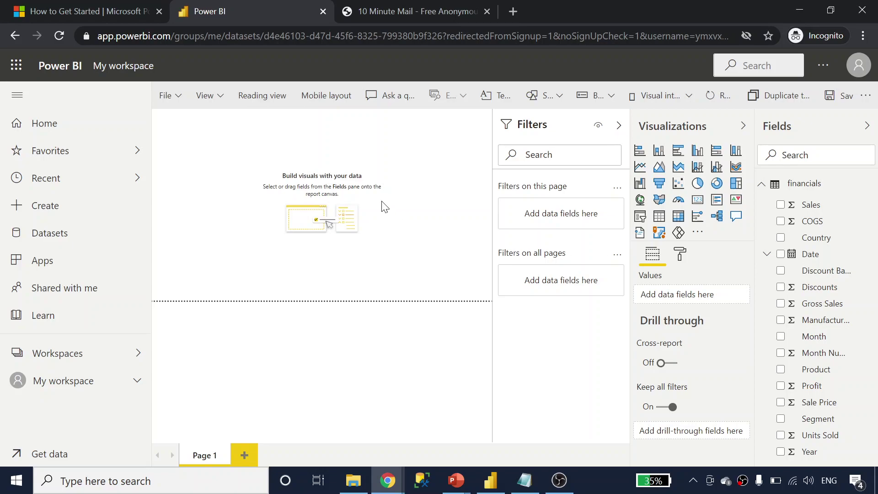
- Add a donut chart with Profit as values and Segment as legend, enlarged to fill the report page
left_click(717, 183)
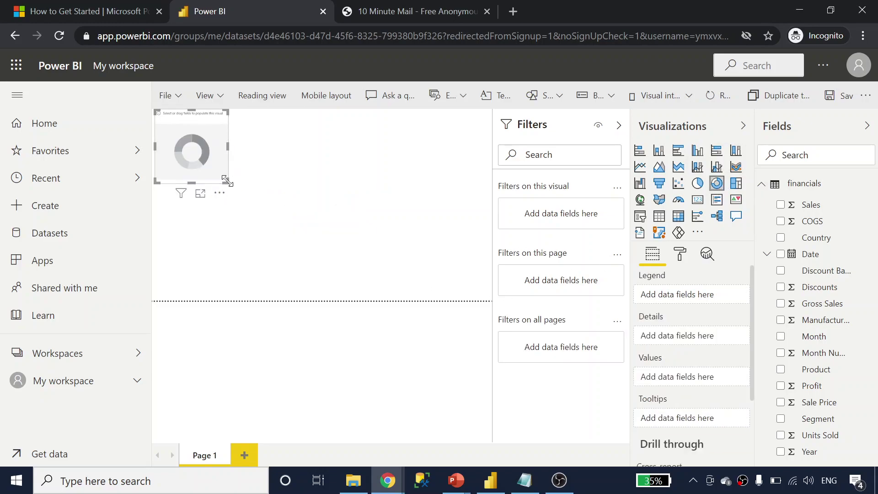
left_click_drag(227, 181, 486, 325)
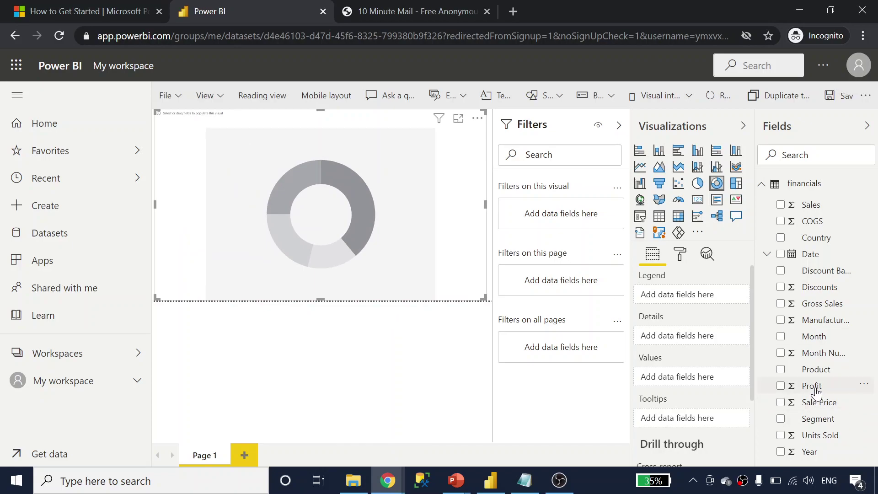
left_click_drag(811, 387, 368, 234)
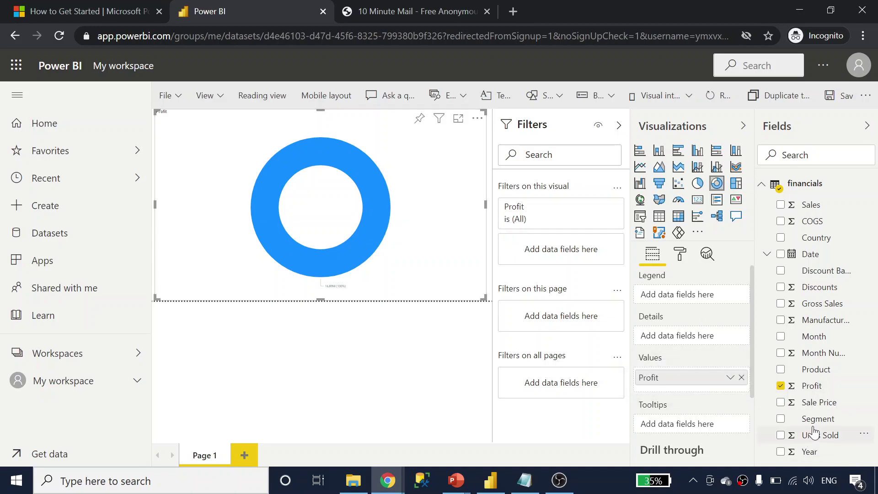
left_click_drag(743, 421, 358, 223)
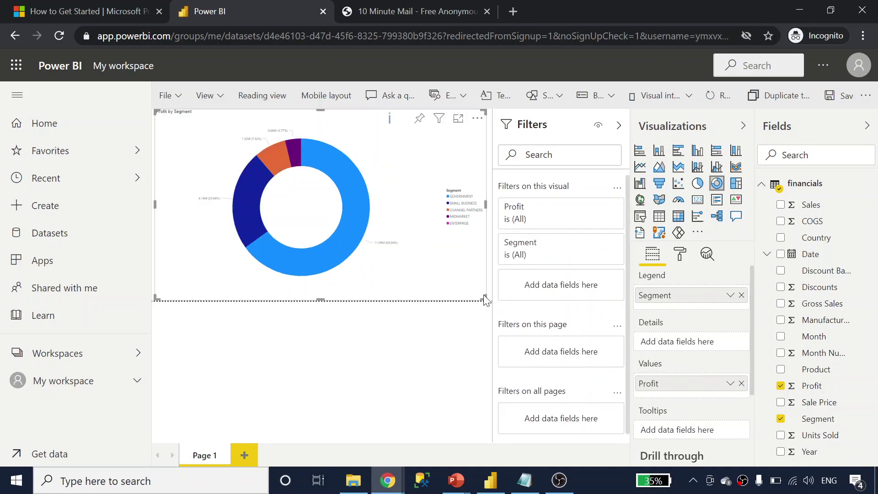
left_click_drag(484, 297, 490, 312)
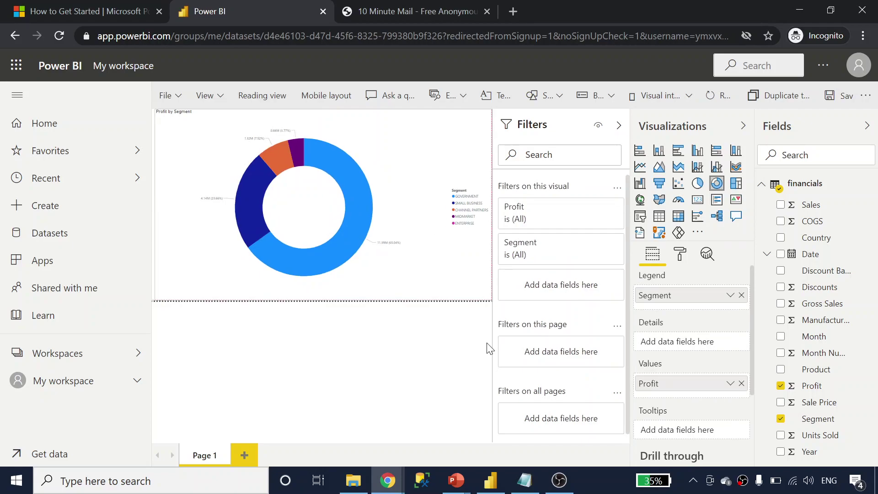
scroll(260, 165, "up", 5)
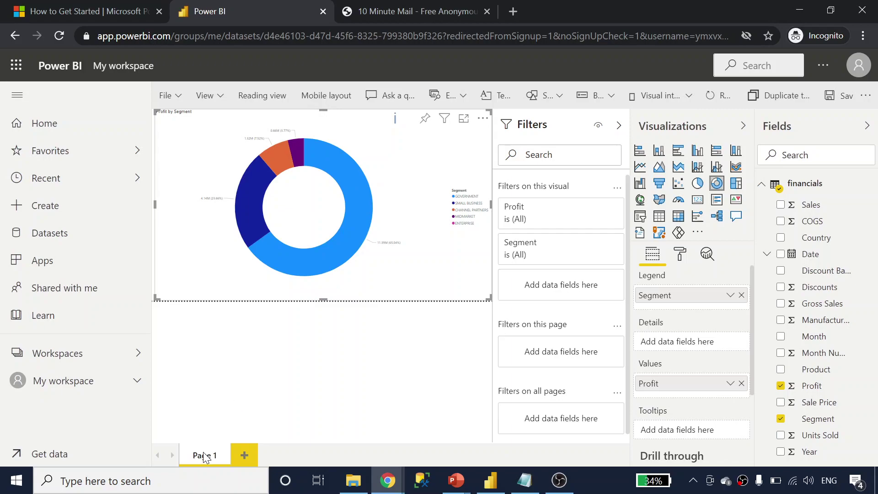
- Add a second report page with a stacked area chart of Profit by Segment, enlarged to nearly fill the page
left_click(244, 455)
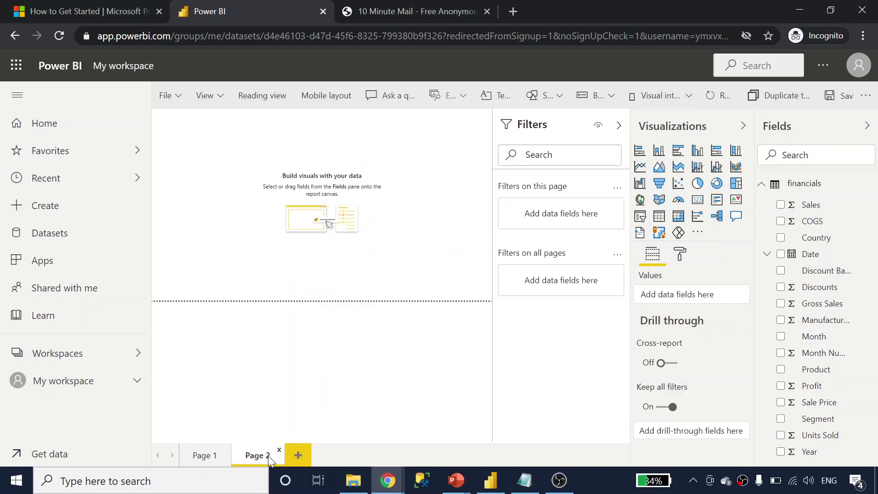
left_click(678, 167)
left_click_drag(814, 369, 218, 155)
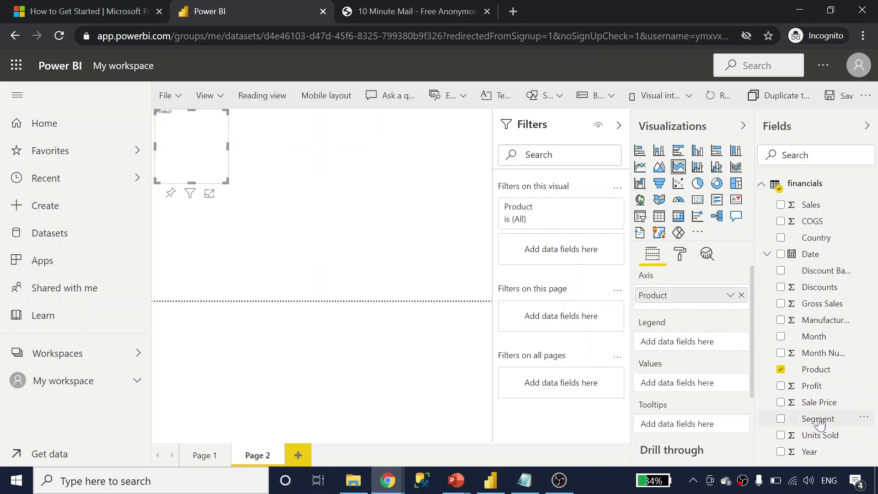
left_click(741, 295)
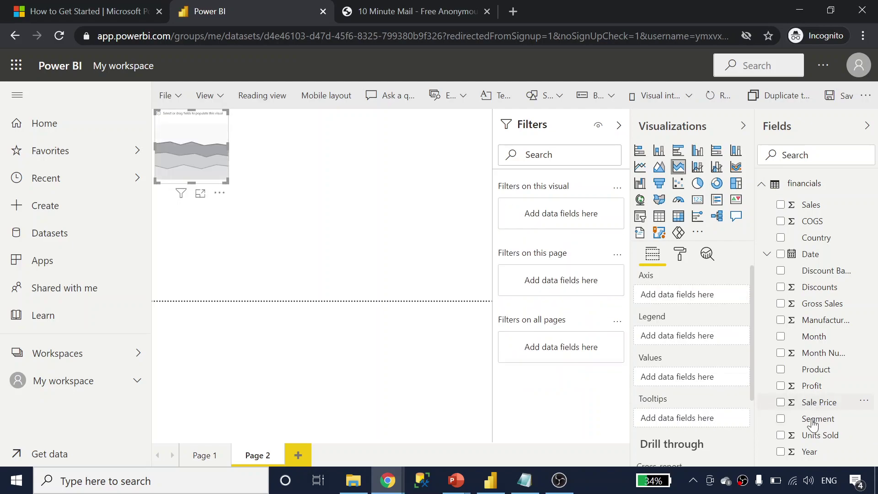
mouse_move(813, 425)
left_mouse_down()
mouse_move(716, 390)
mouse_move(712, 327)
mouse_move(816, 417)
left_mouse_up()
left_click_drag(811, 387, 216, 163)
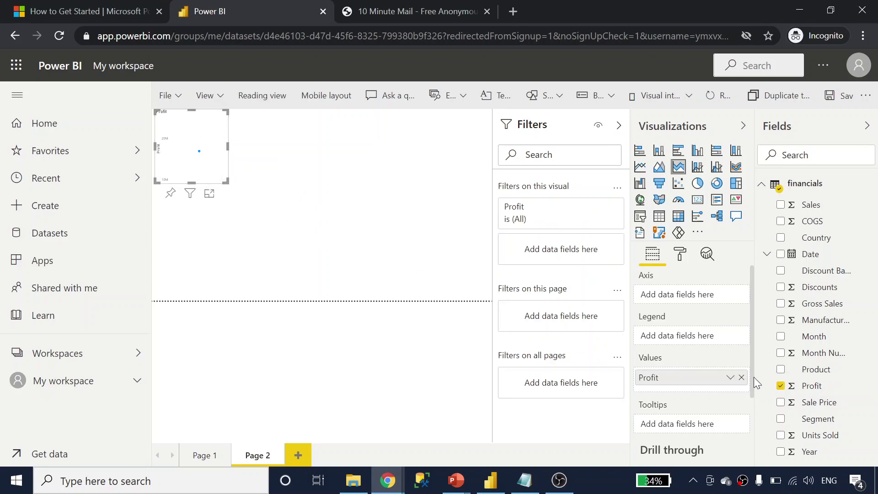
left_click_drag(817, 418, 441, 291)
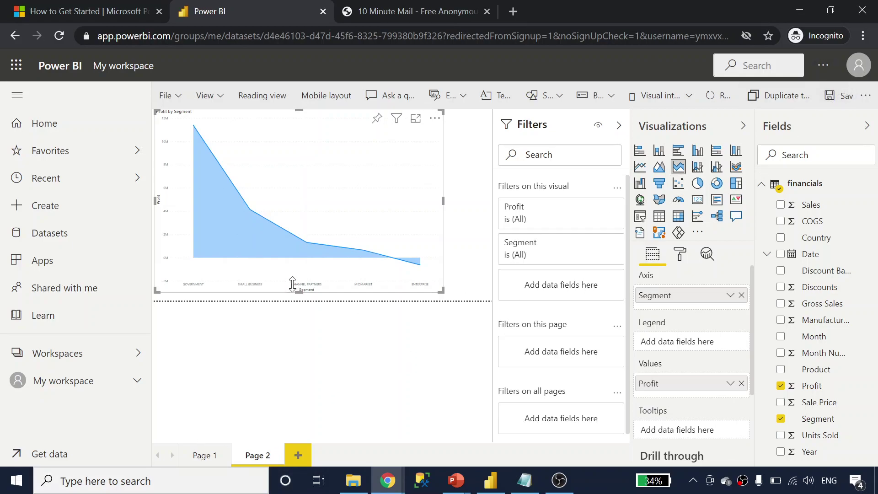
- Save the new report under the name SampleReport2
left_click(843, 103)
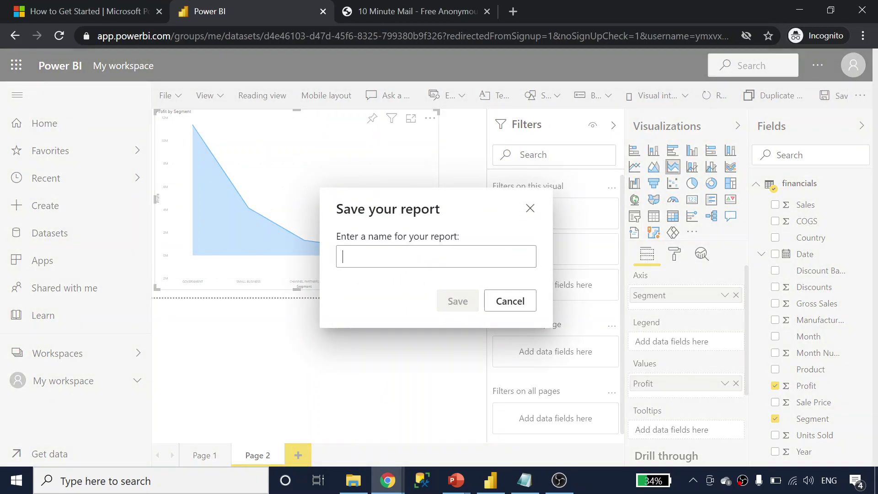
type("SampleReport2")
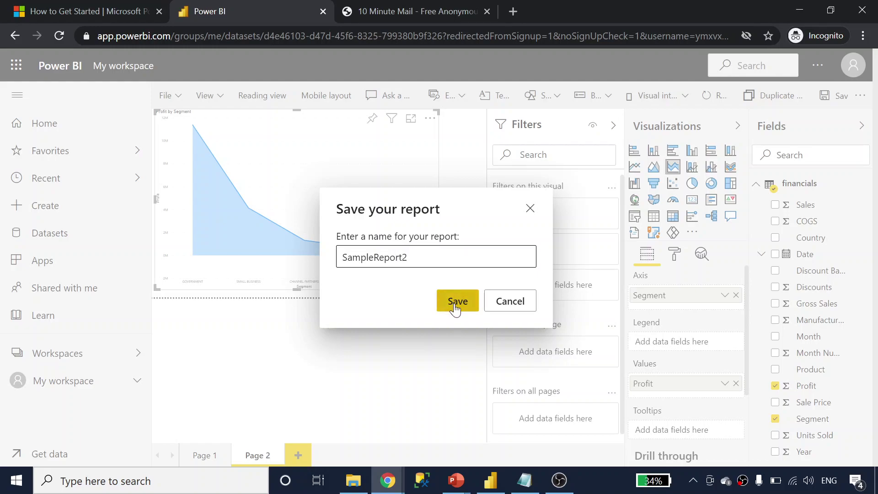
left_click(455, 303)
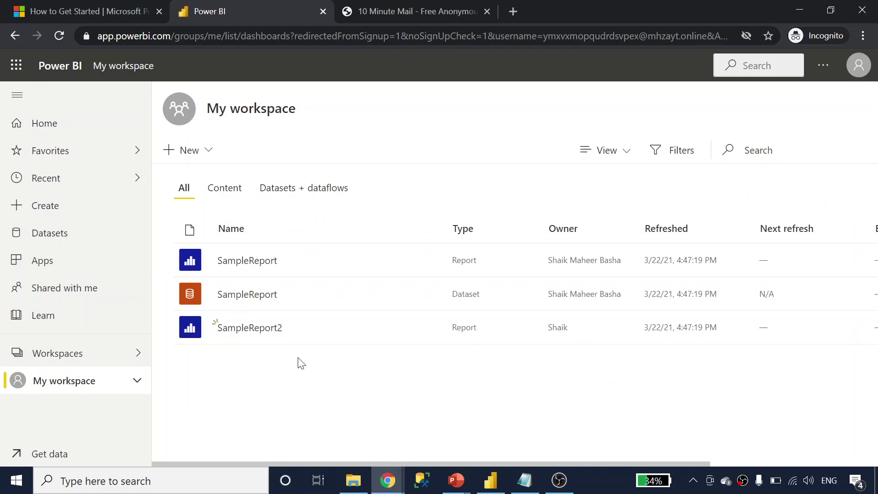
- Open SampleReport2 from My workspace and view the charts on Page 1 and Page 2
left_click(254, 330)
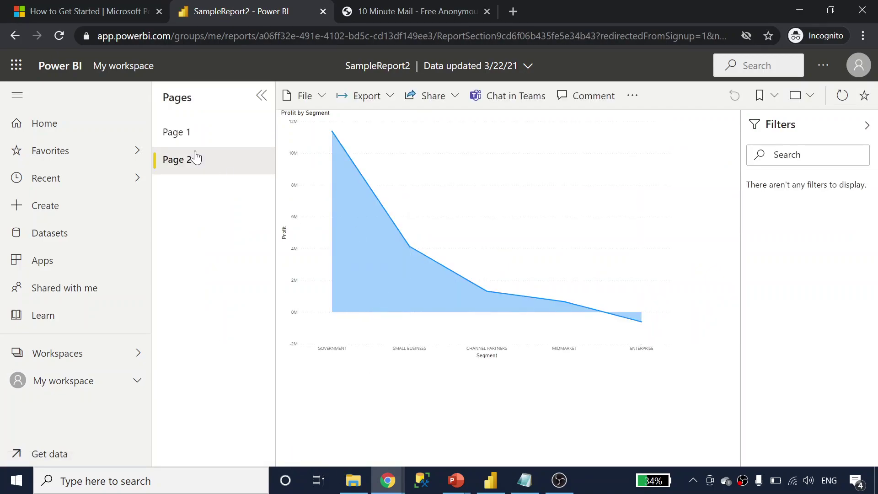
left_click(186, 141)
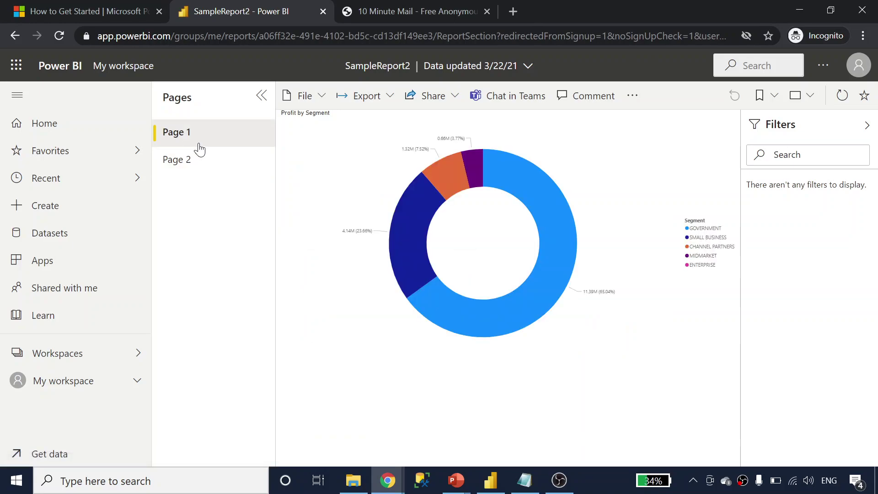
left_click(196, 163)
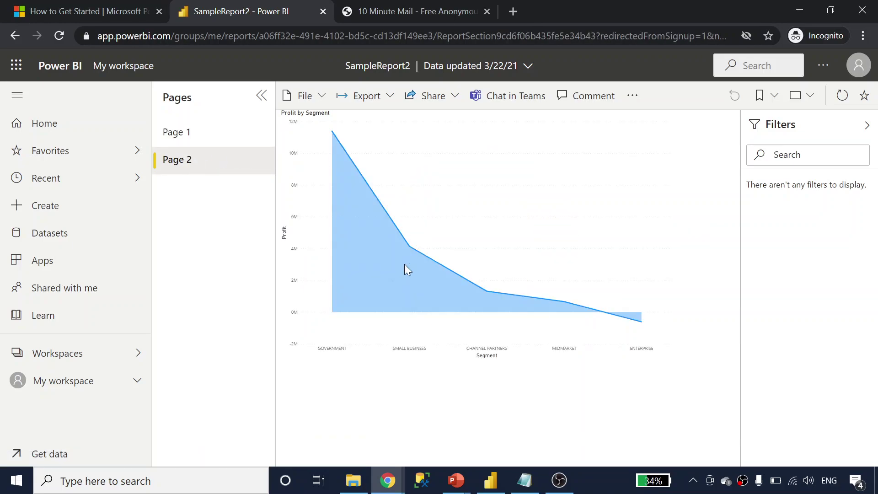
- Switch to the PowerPoint slide show and underline Dashboards in the Basic Concepts list with the red pen
key("alt+Tab")
key("alt+Tab")
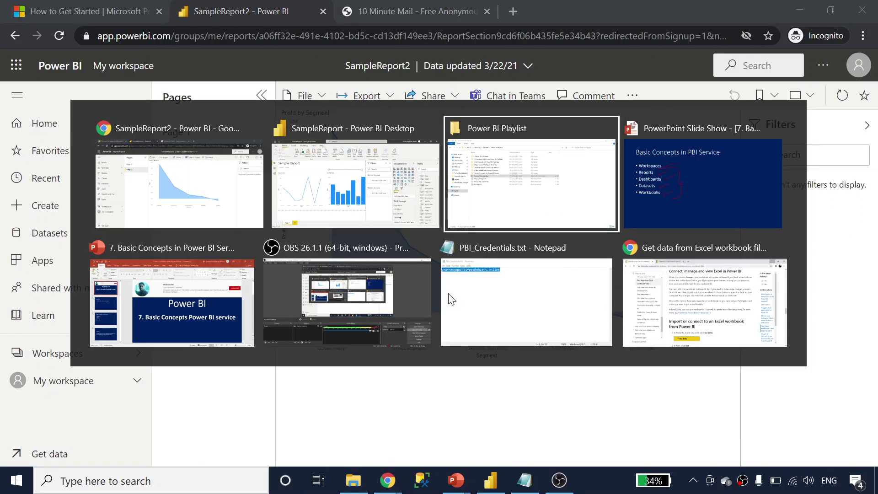
key("alt+Tab")
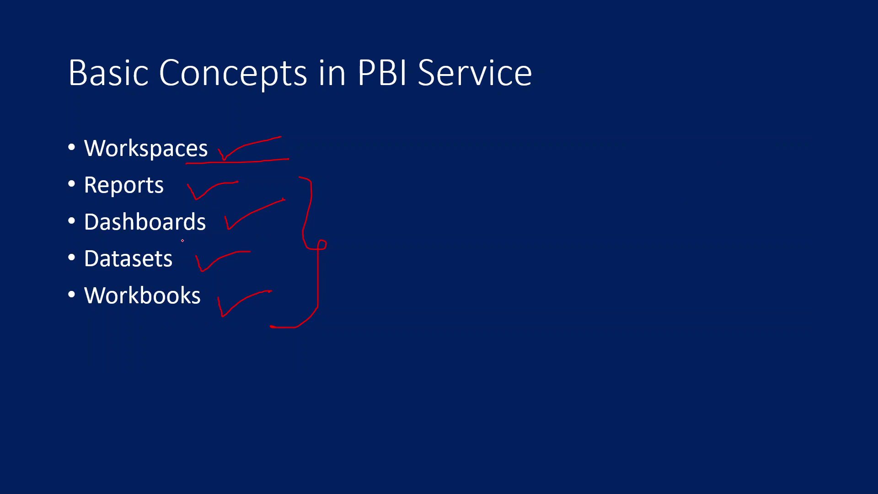
mouse_move(209, 238)
left_mouse_down()
mouse_move(170, 245)
mouse_move(236, 240)
mouse_move(187, 239)
left_mouse_up()
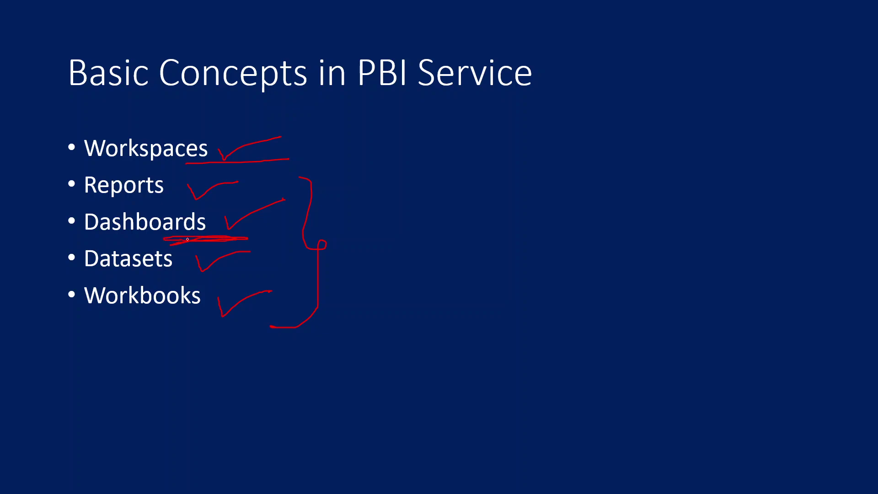
- Switch back to the Power BI service in Chrome and open the SampleReport report from My workspace for editing
key("alt+Tab")
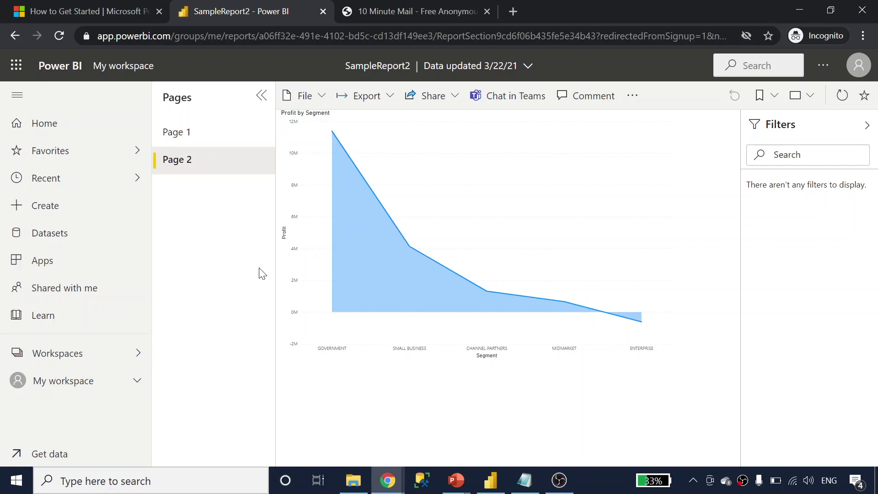
left_click(109, 388)
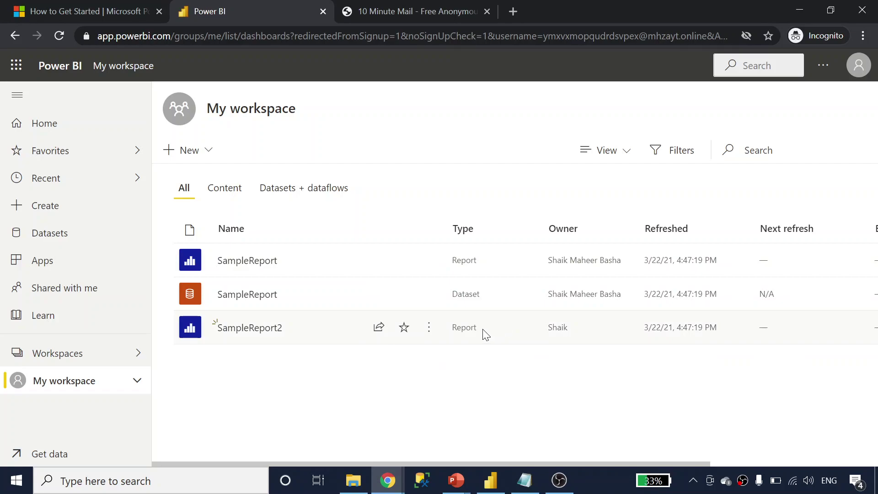
left_click(249, 262)
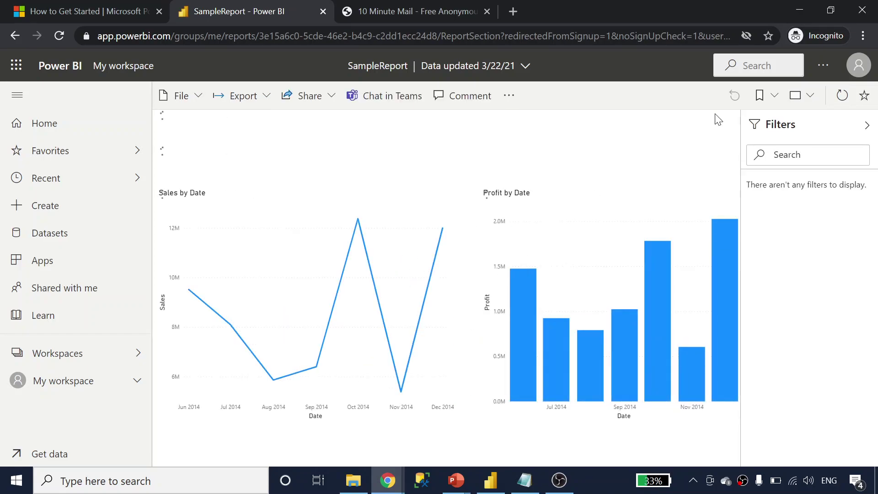
left_click(510, 97)
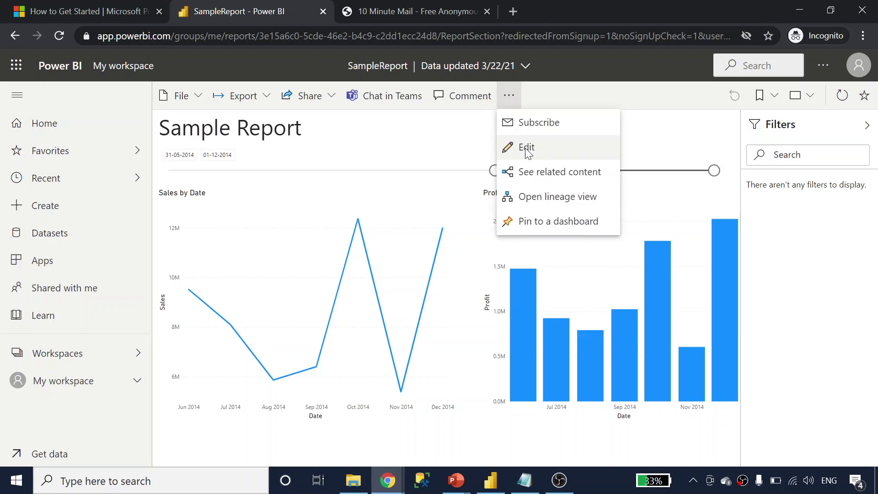
left_click(526, 148)
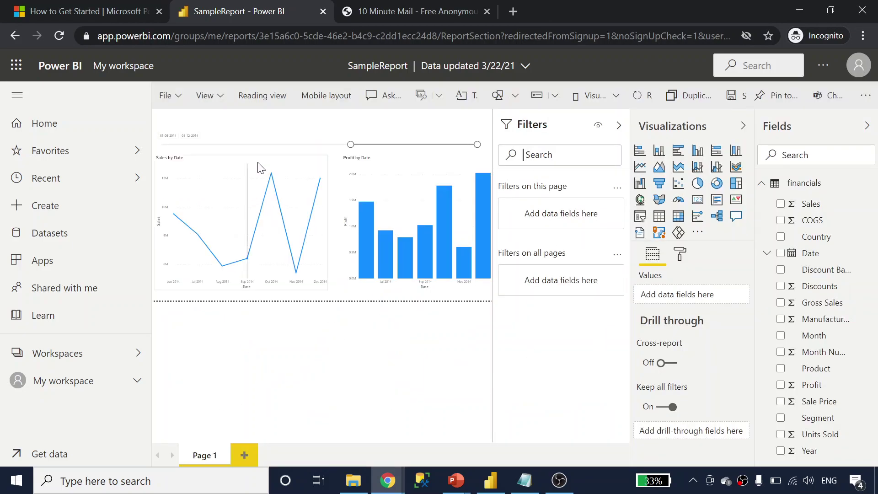
- Collapse the report filters and pin the Profit by Date column chart to a new dashboard named MyDashboard
left_click(260, 168)
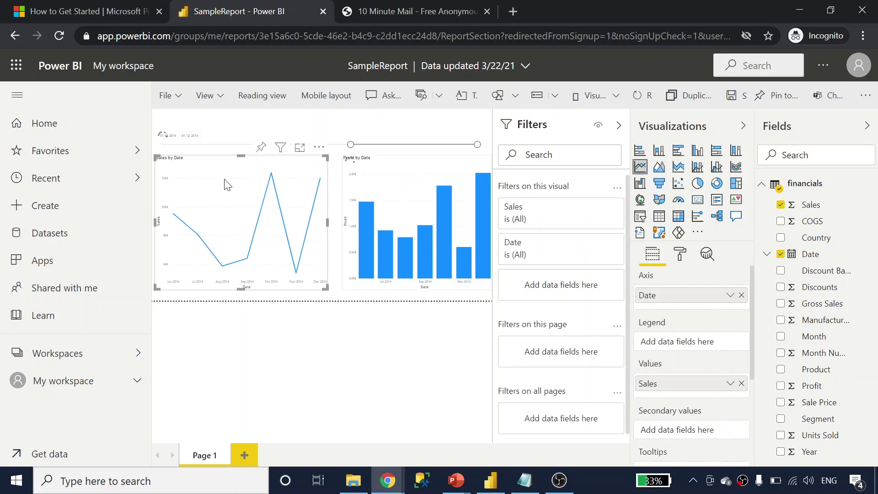
left_click(619, 125)
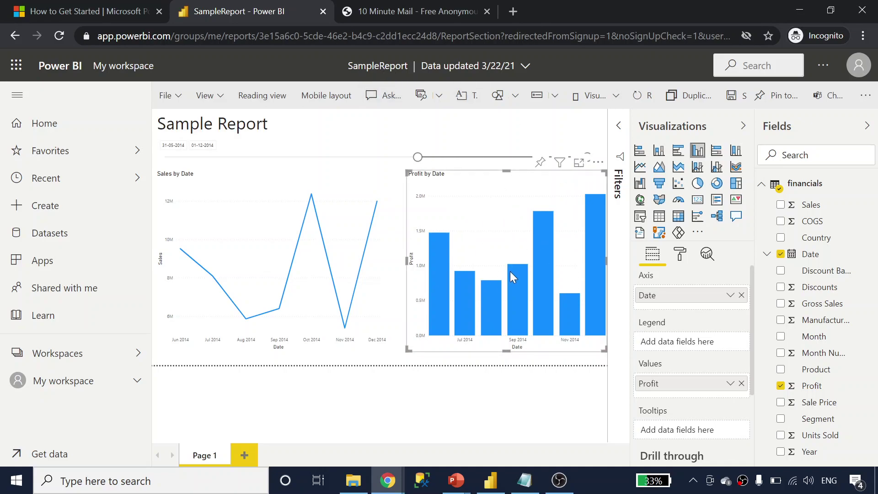
mouse_move(510, 271)
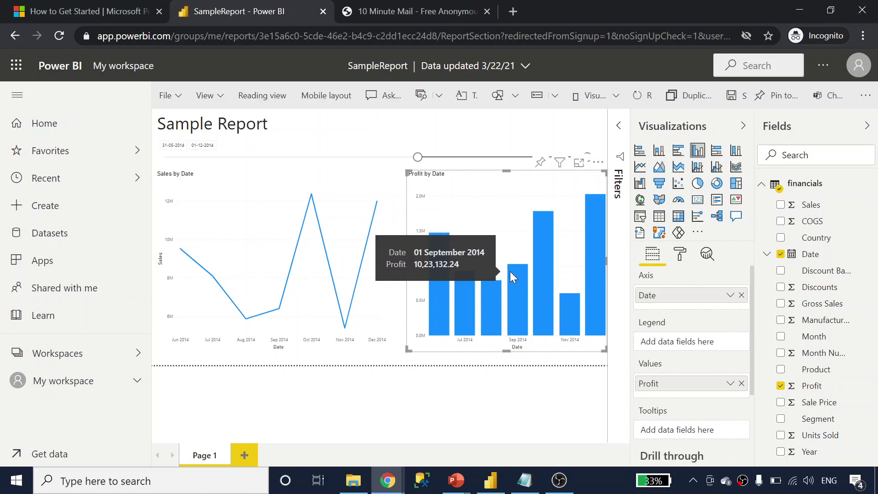
left_click(541, 163)
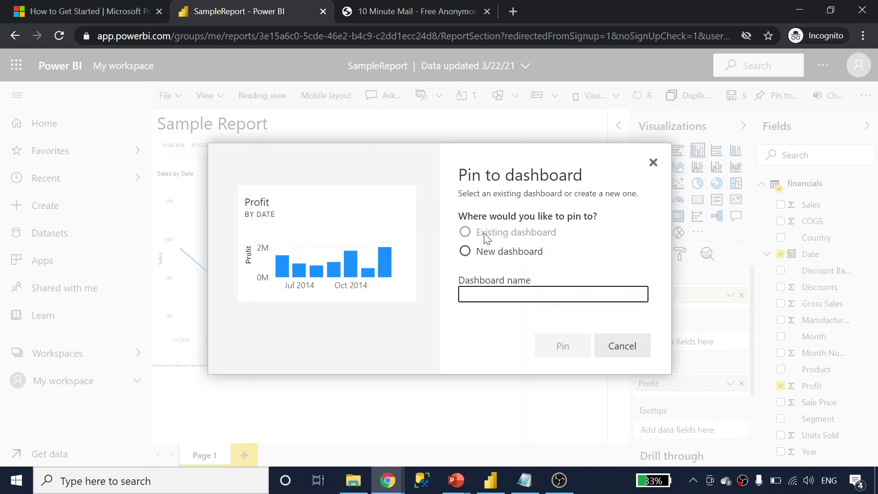
left_click(467, 255)
type("MyD")
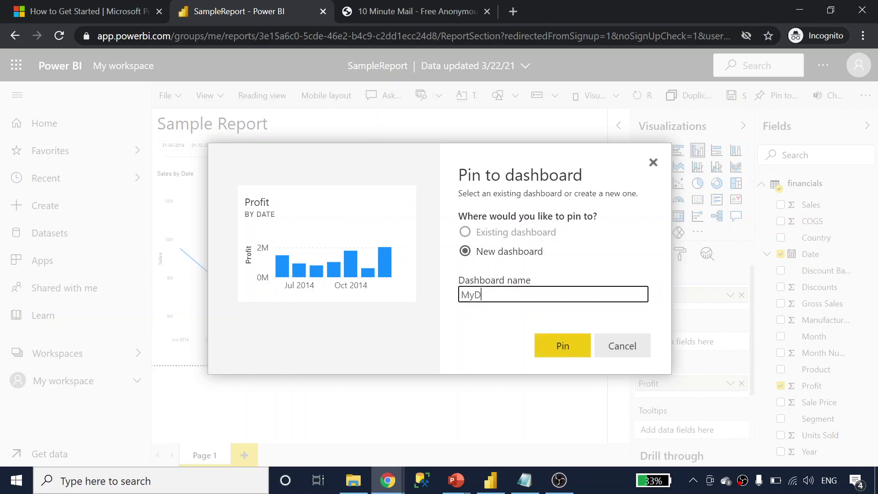
type("ashboard")
left_click(561, 347)
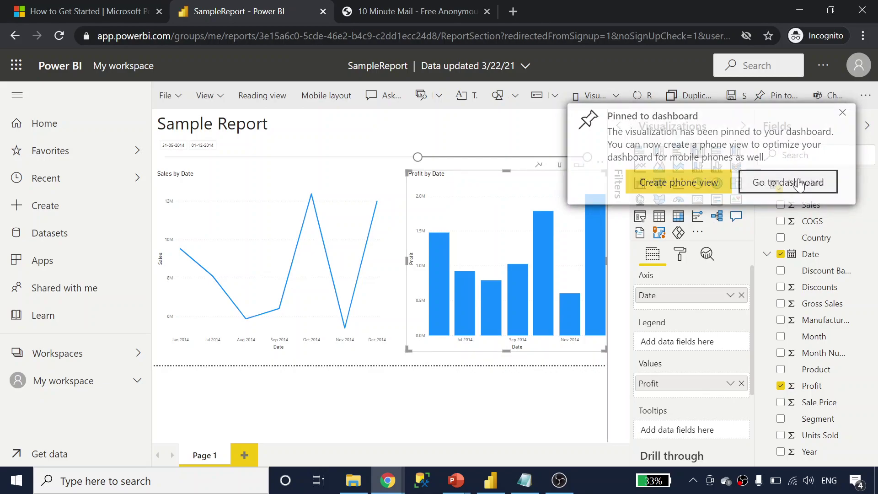
- Leave the report for My workspace, saving the changes to SampleReport, and open MyDashboard
left_click(59, 383)
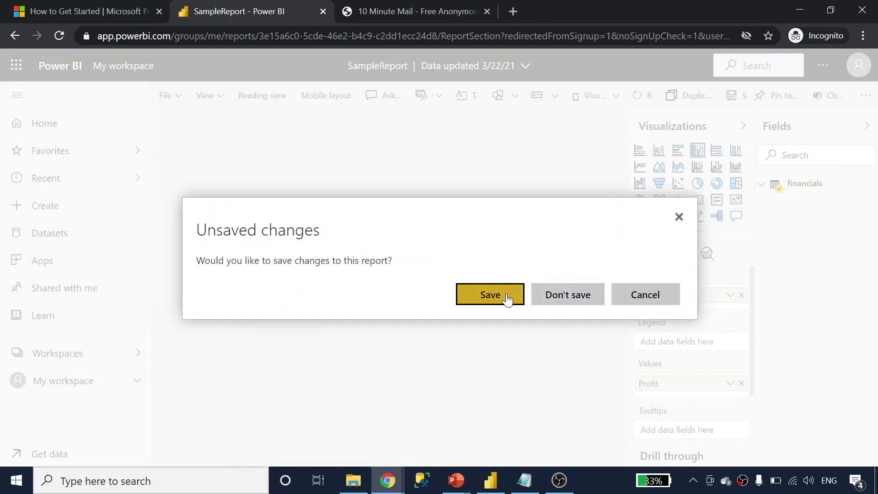
left_click(508, 298)
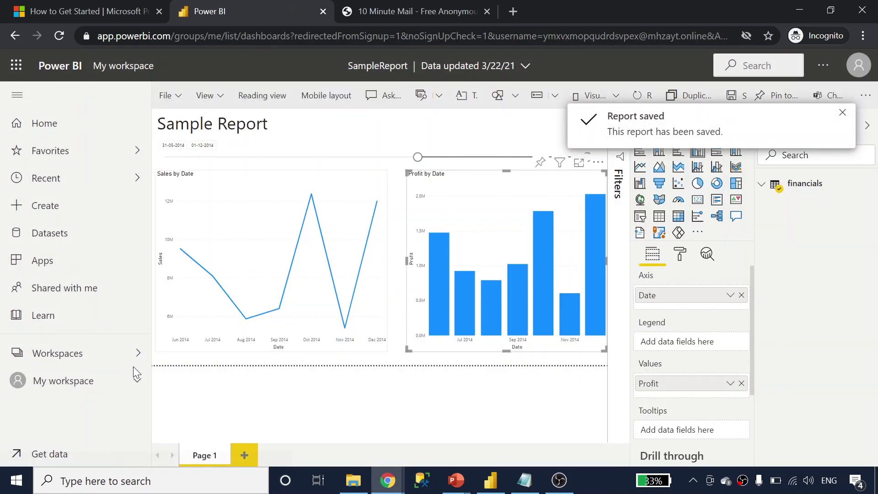
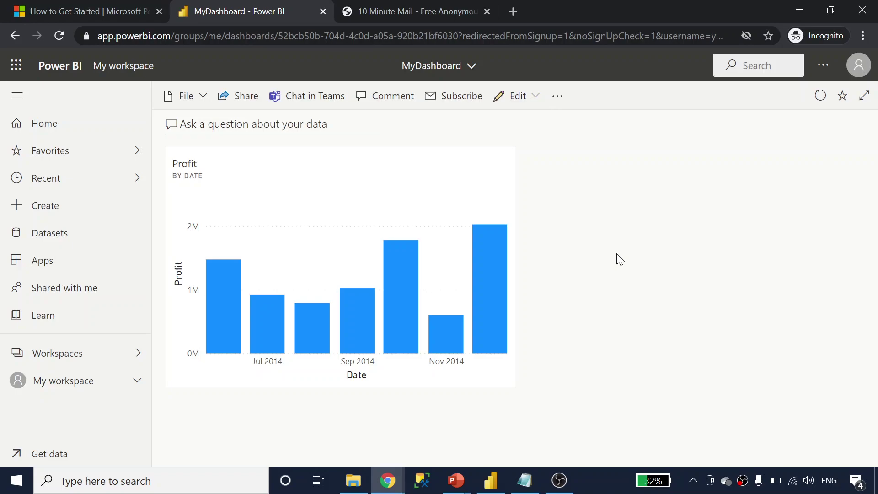
- Pin the Profit by Segment donut chart from Page 1 of SampleReport2 to the existing MyDashboard dashboard
left_click(84, 381)
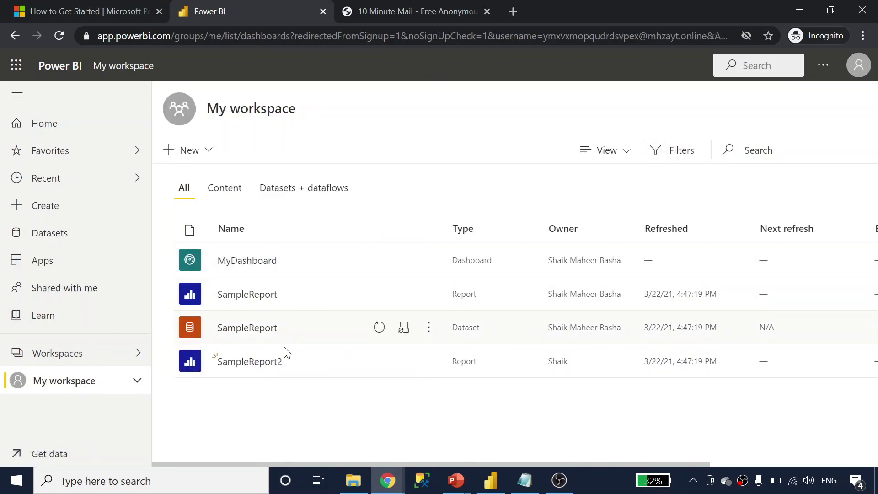
left_click(256, 362)
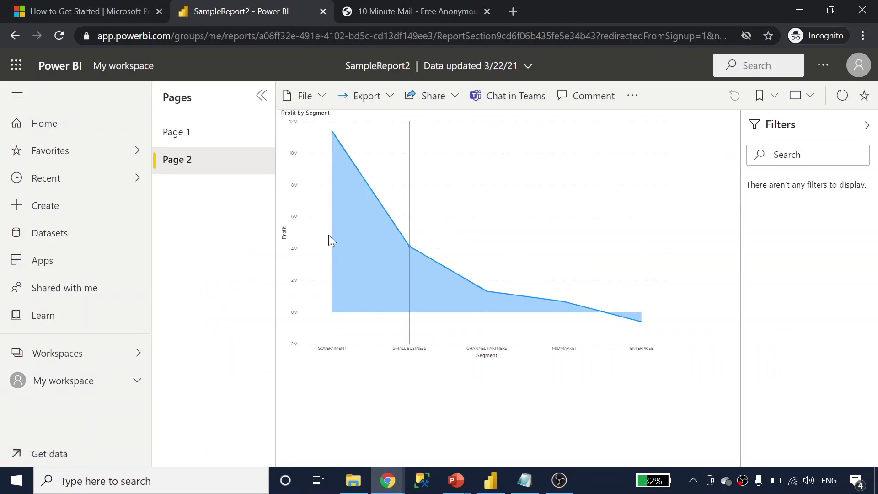
left_click(179, 142)
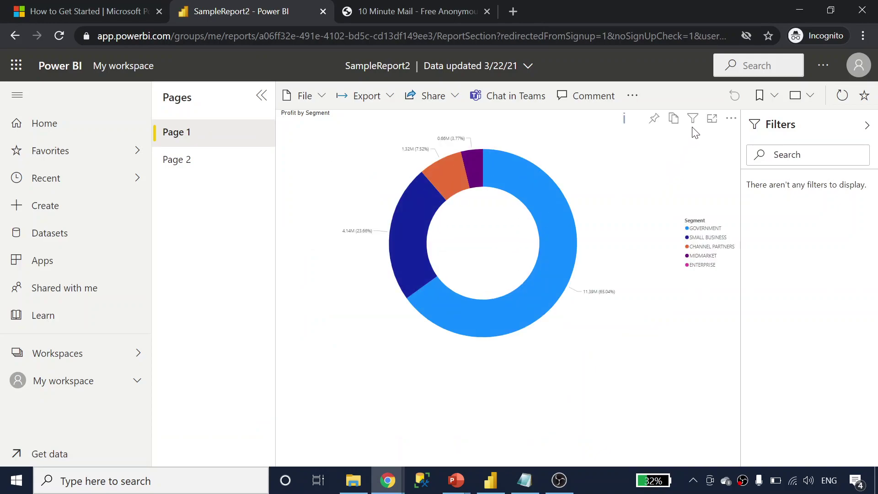
left_click(655, 120)
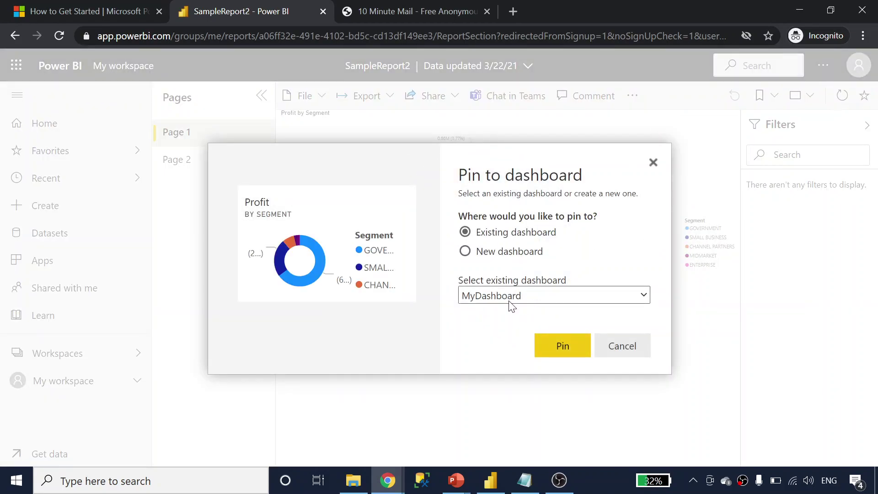
left_click(553, 350)
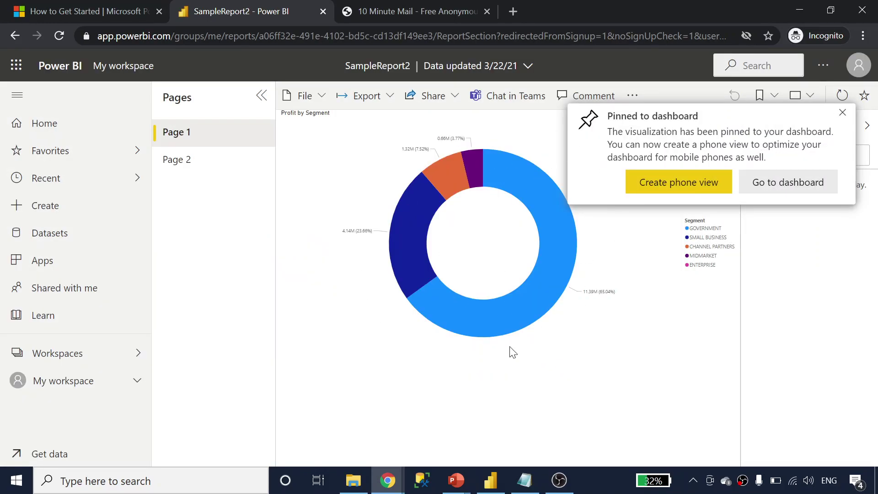
- View MyDashboard with its pinned tiles and follow the Profit by Segment tile to its source report
left_click(785, 189)
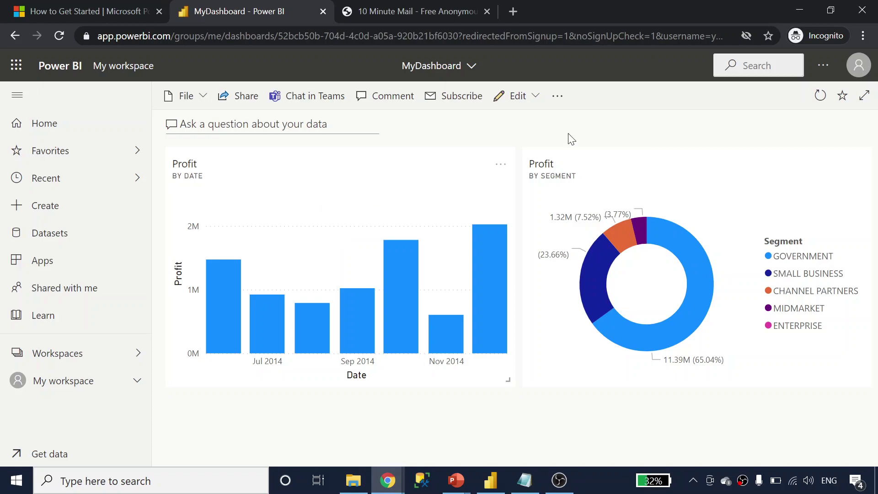
left_click(711, 208)
left_click(676, 208)
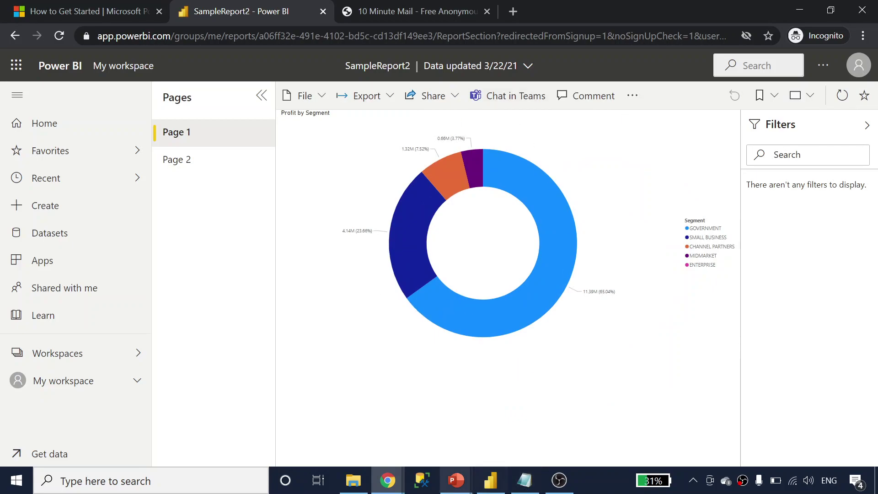
- Switch to the PowerPoint slide on basic concepts, underline Workbooks in red ink and draw an arrow from it
key("alt+Tab")
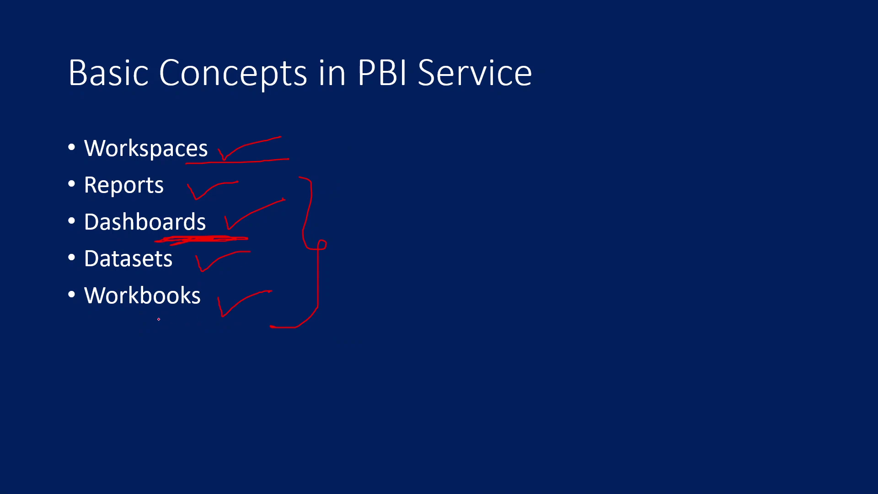
mouse_move(154, 316)
left_mouse_down()
mouse_move(206, 313)
mouse_move(152, 314)
left_mouse_up()
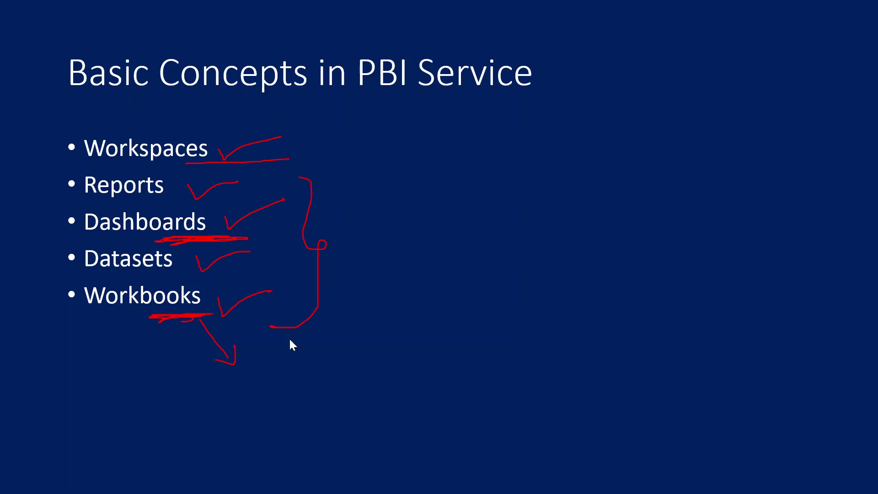
- Switch back to Power BI in Chrome and get data from the local file Financial Sample.xlsx
key("alt+Tab")
left_click(45, 455)
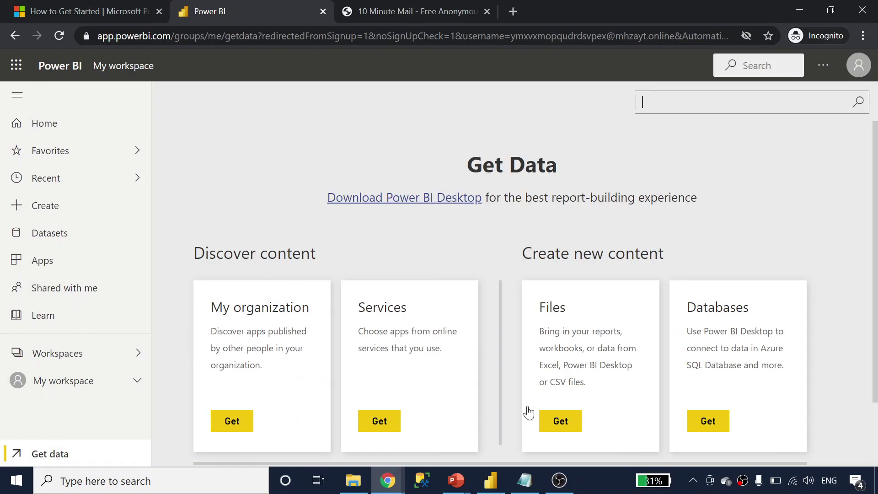
left_click(562, 421)
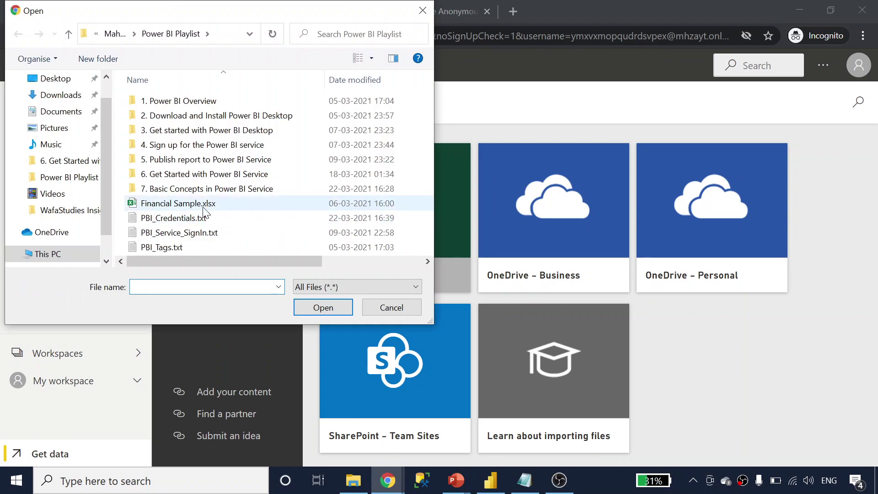
left_click(180, 207)
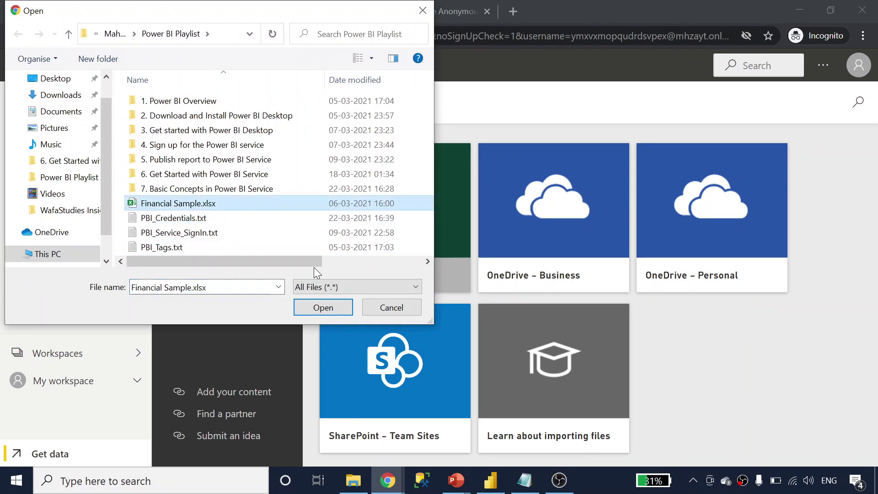
left_click(320, 310)
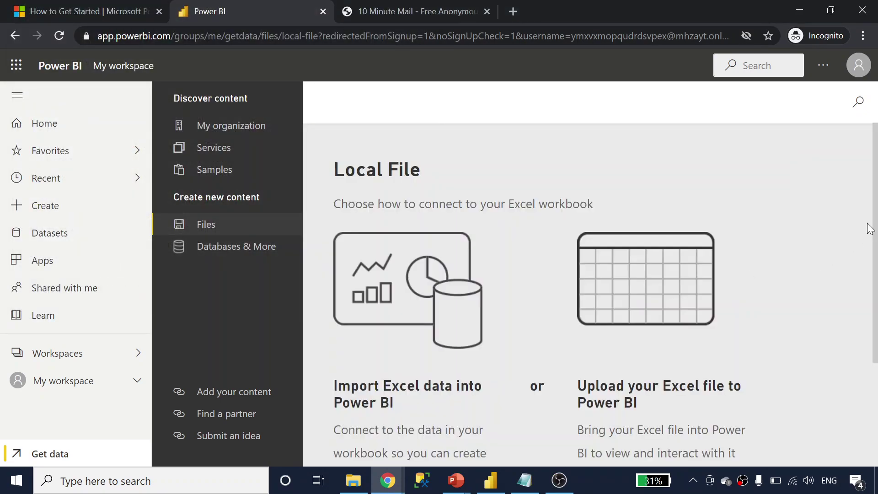
- Upload the Excel file to Power BI as a workbook instead of importing its data, and open Financial Sample from My workspace
scroll(875, 201, "down", 3)
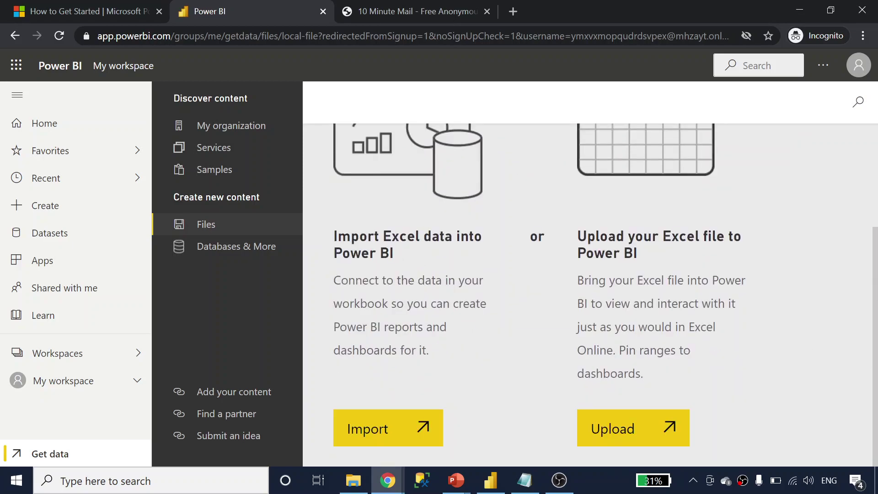
left_click(384, 434)
left_click_drag(599, 236, 679, 236)
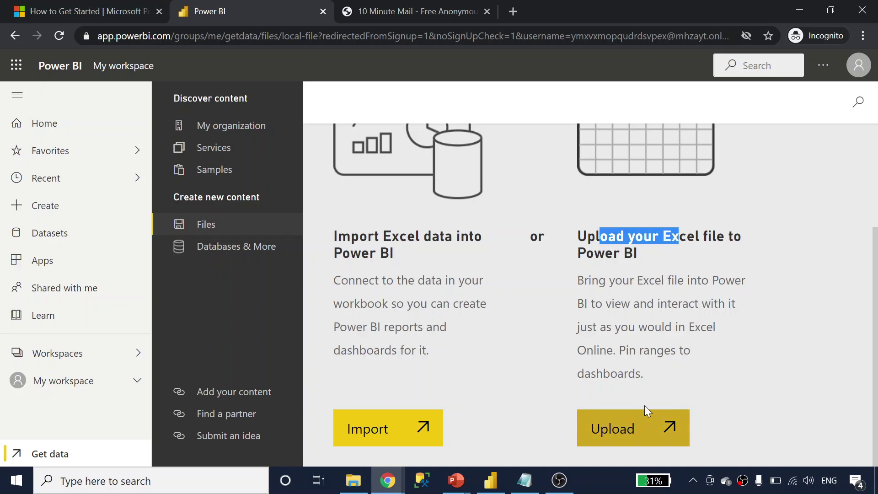
left_click(620, 434)
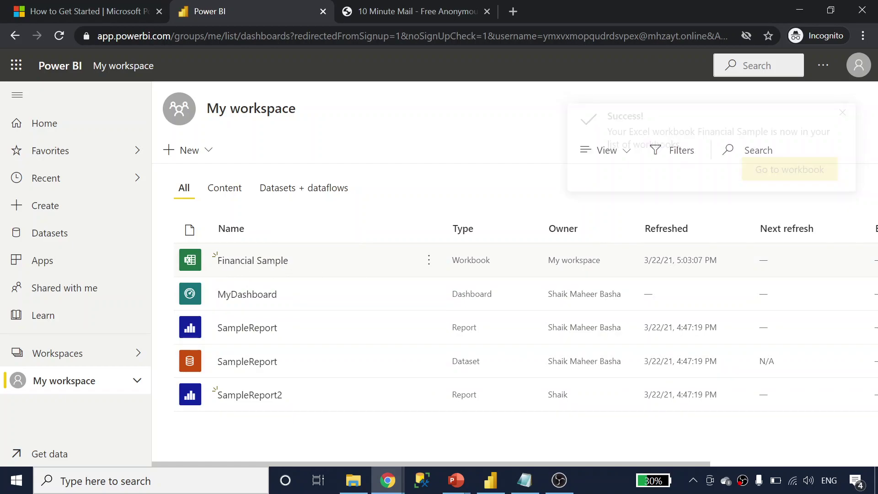
double_click(497, 268)
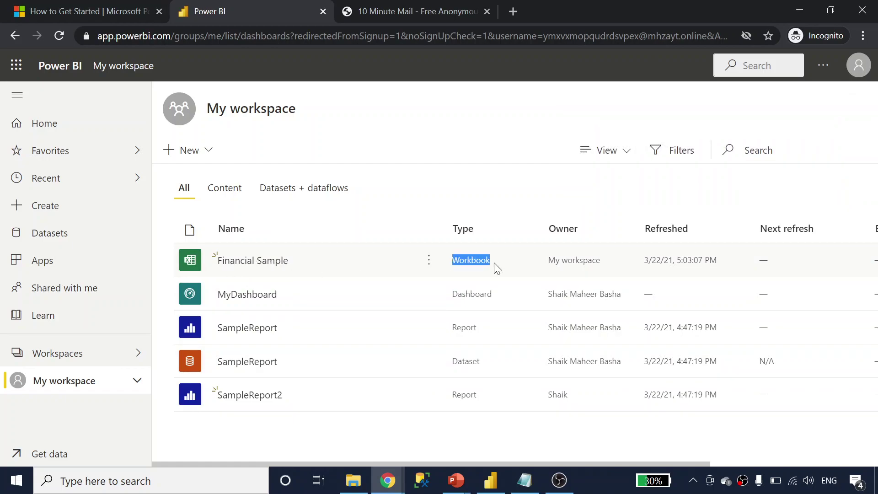
left_click(247, 261)
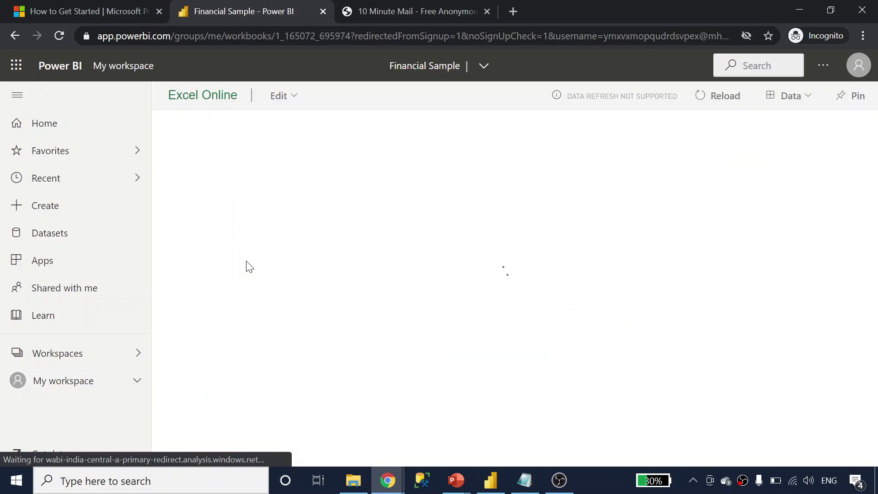